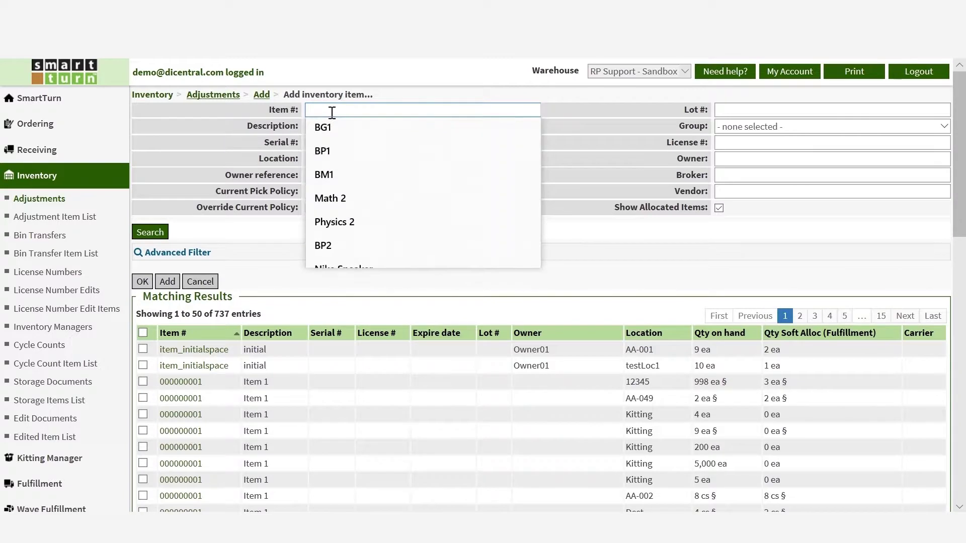
- Search the inventory for item numbers containing "ad" and add the Item Adjust1 entry at Blue Chip to the adjustment
click(150, 232)
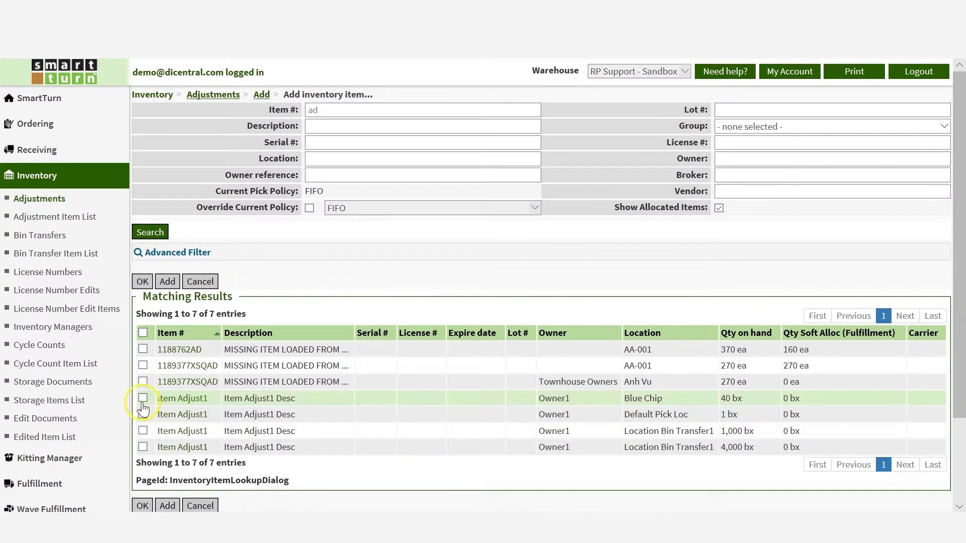
click(143, 399)
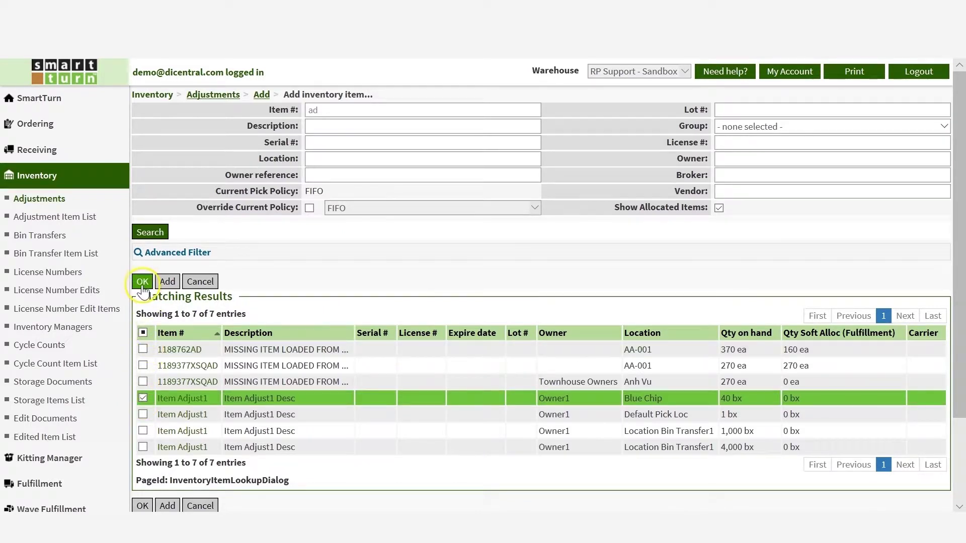
click(143, 283)
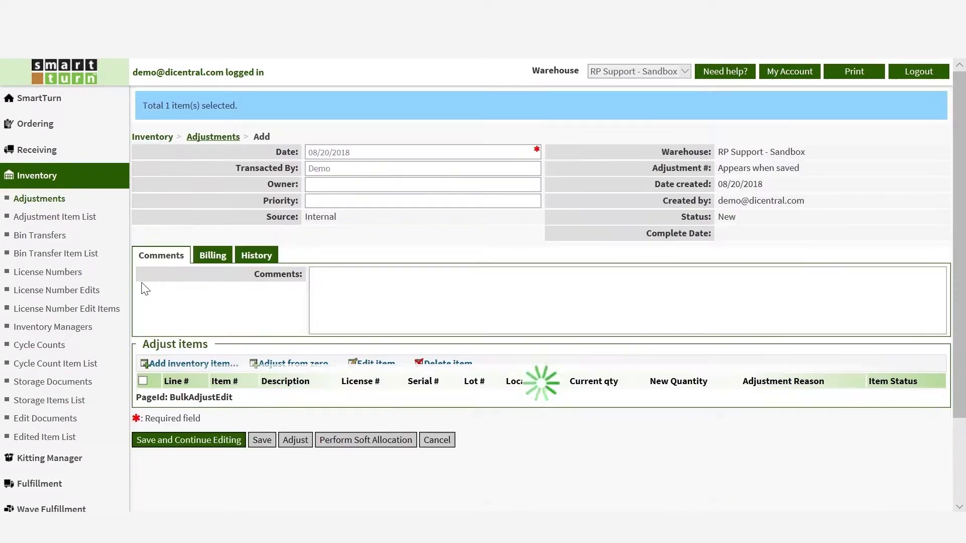
- Set Item Adjust1's new quantity to 41 bx with the reason Cycle Counted and carry out the adjustment
scroll(328, 386, down, 1)
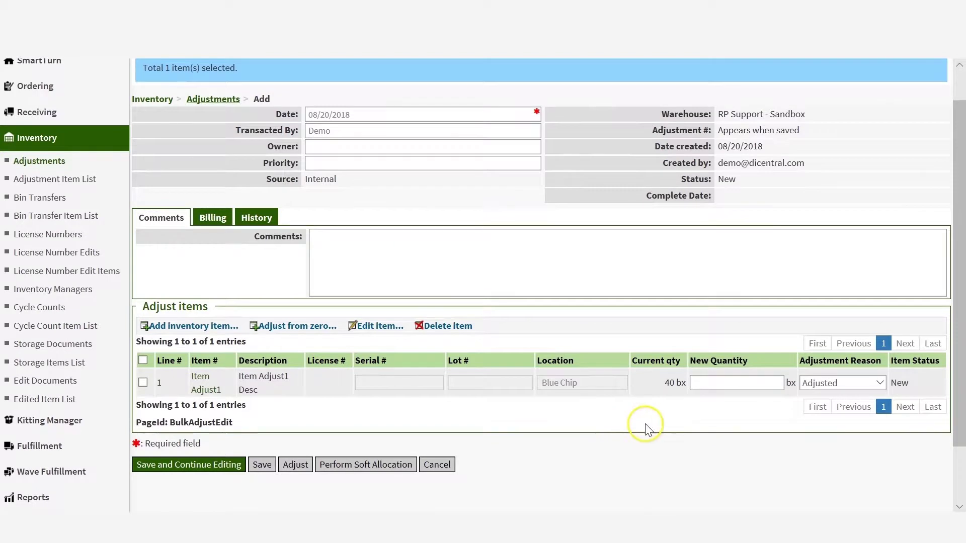
click(706, 384)
text(41)
click(820, 382)
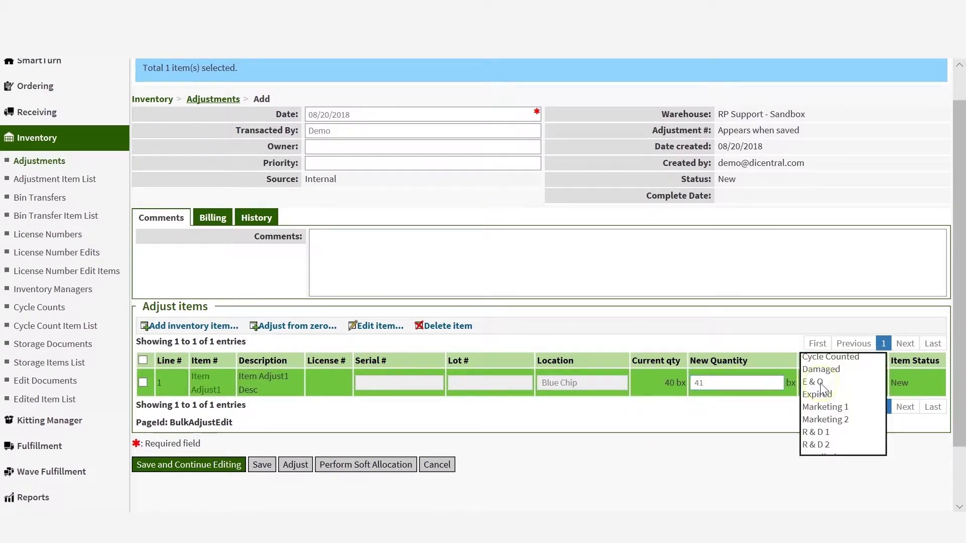
click(820, 356)
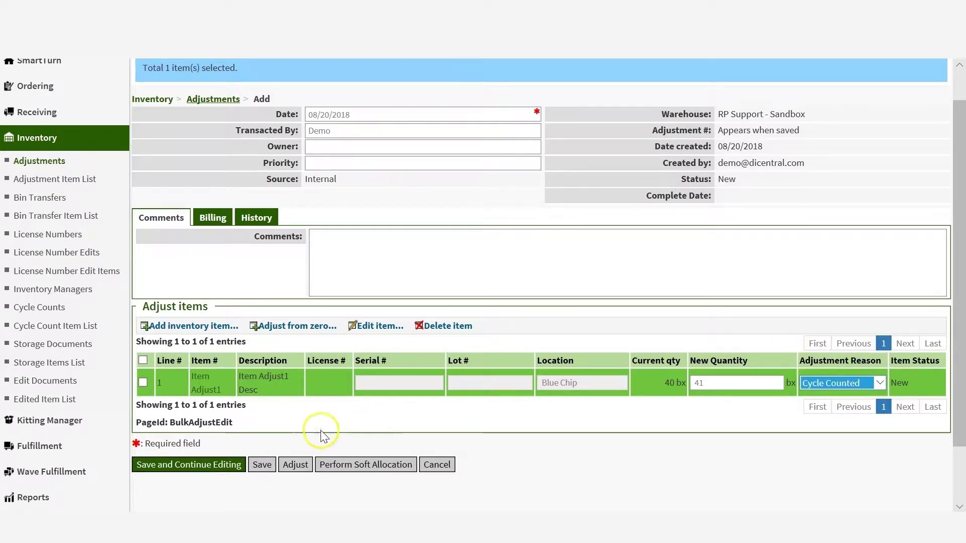
click(295, 465)
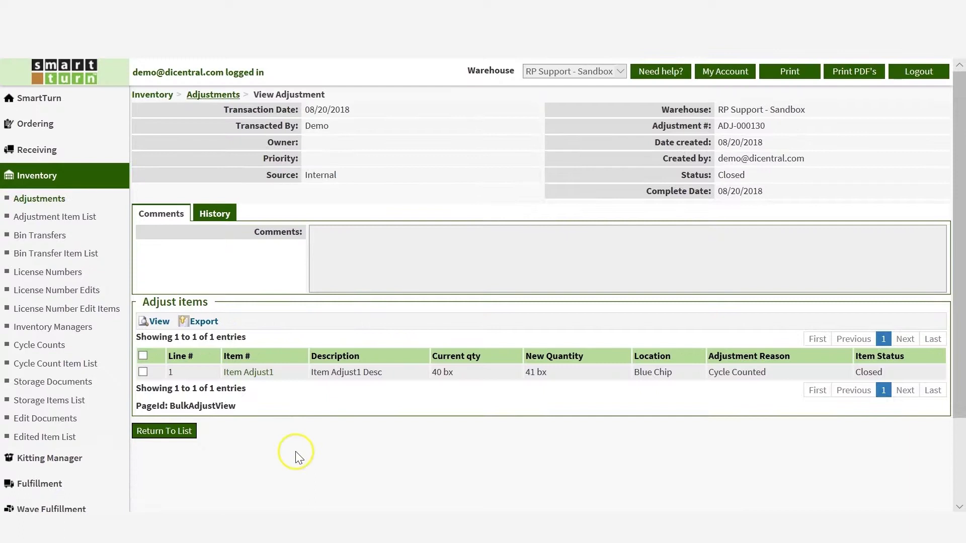
- Open the Inventory By Item report and filter it to item numbers containing "ad"
scroll(76, 352, down, 2)
click(33, 442)
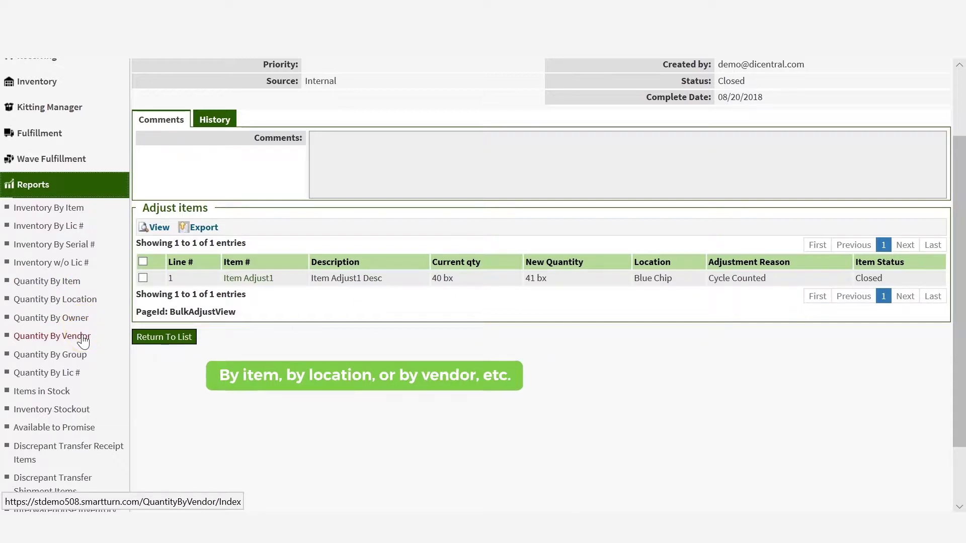
click(74, 210)
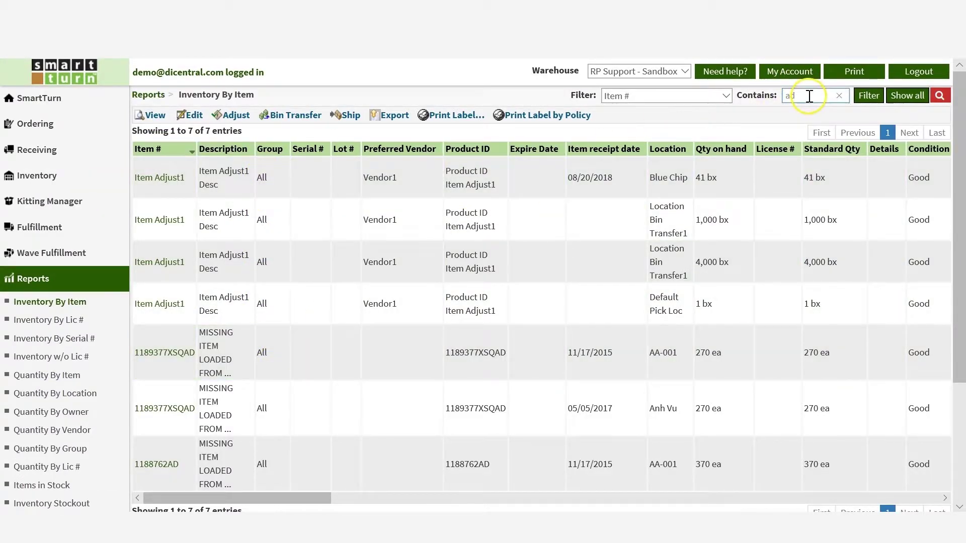
click(869, 96)
- Adjust the Item Adjust1 entry at Blue Chip from the report to a new quantity of 40 bx with the reason Damaged
click(305, 185)
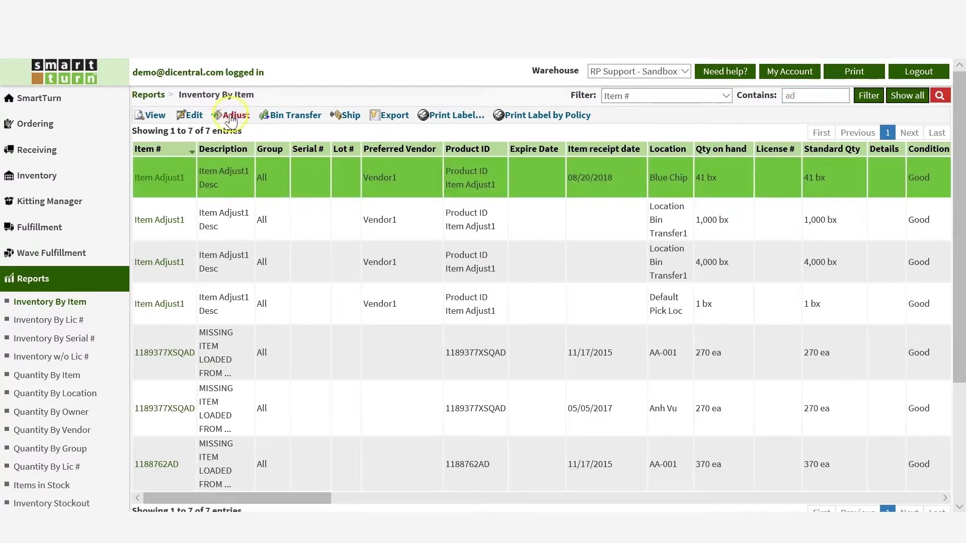
click(228, 116)
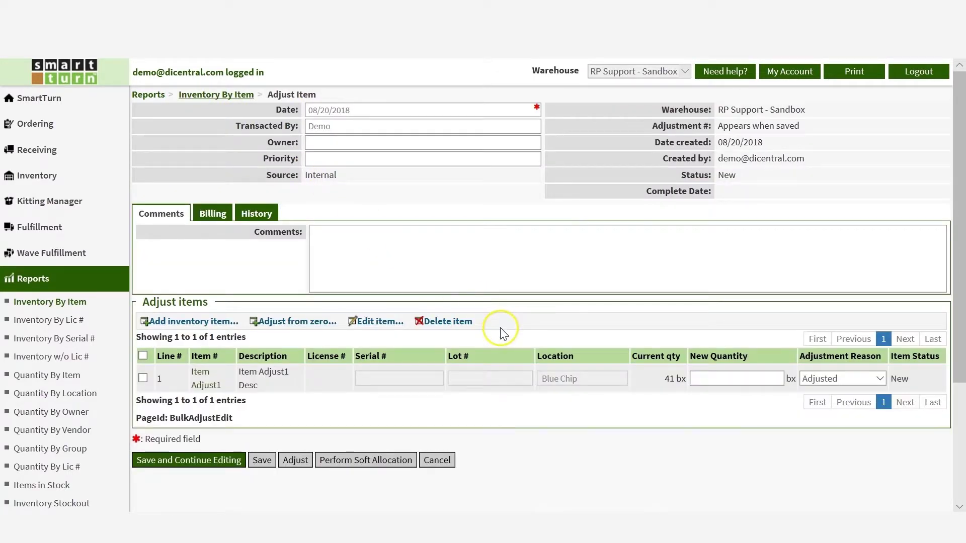
click(711, 380)
text(40)
click(880, 381)
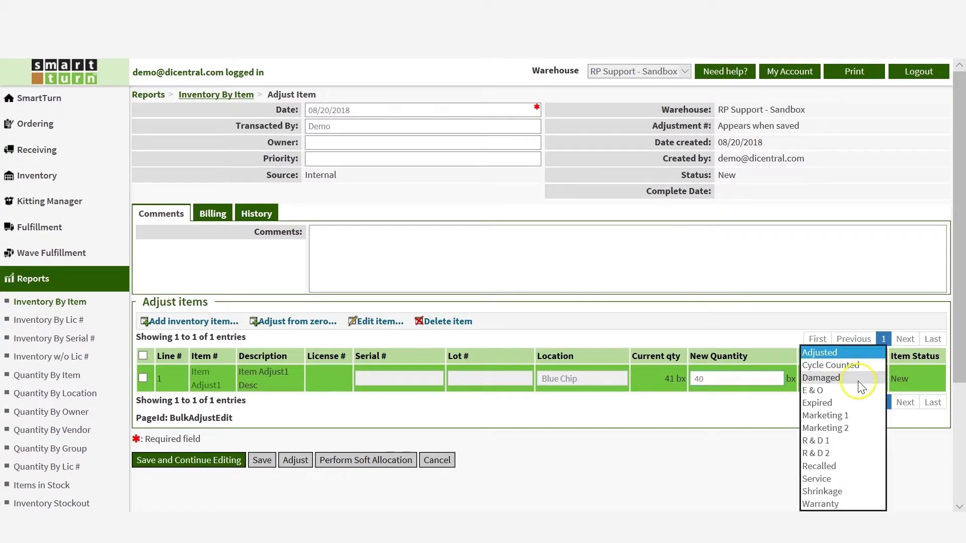
click(858, 382)
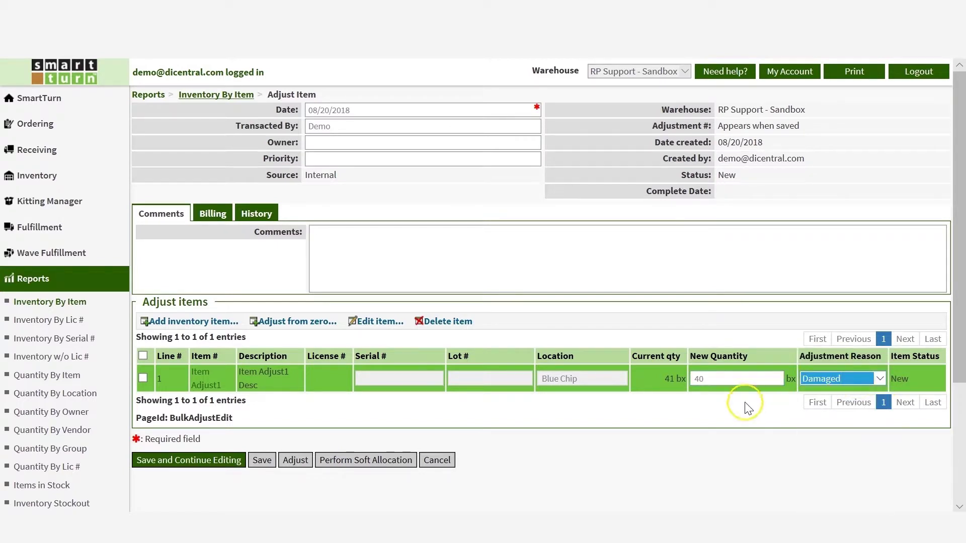
click(287, 464)
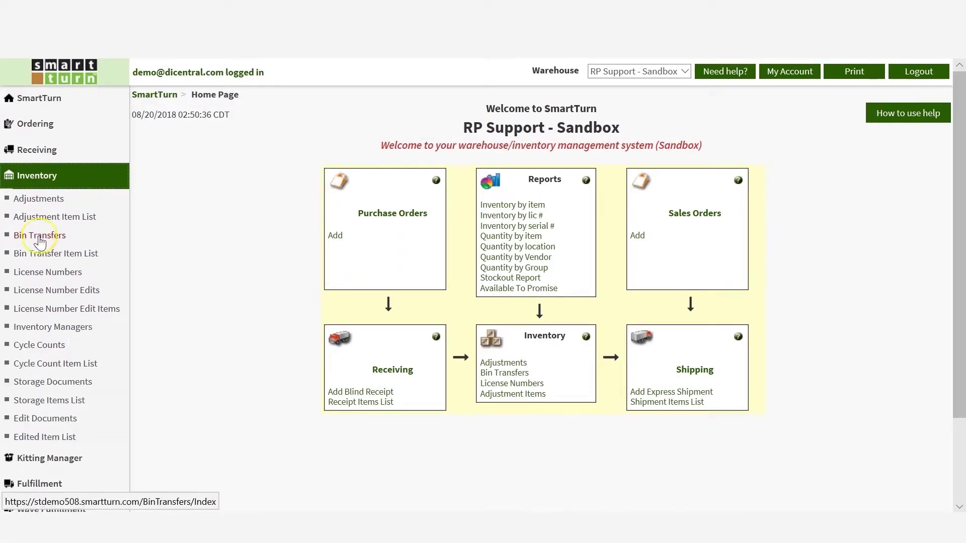
- Start a new bin transfer, search for item numbers containing "ad", and add the Item Adjust1 entry at Default Pick Loc
click(40, 241)
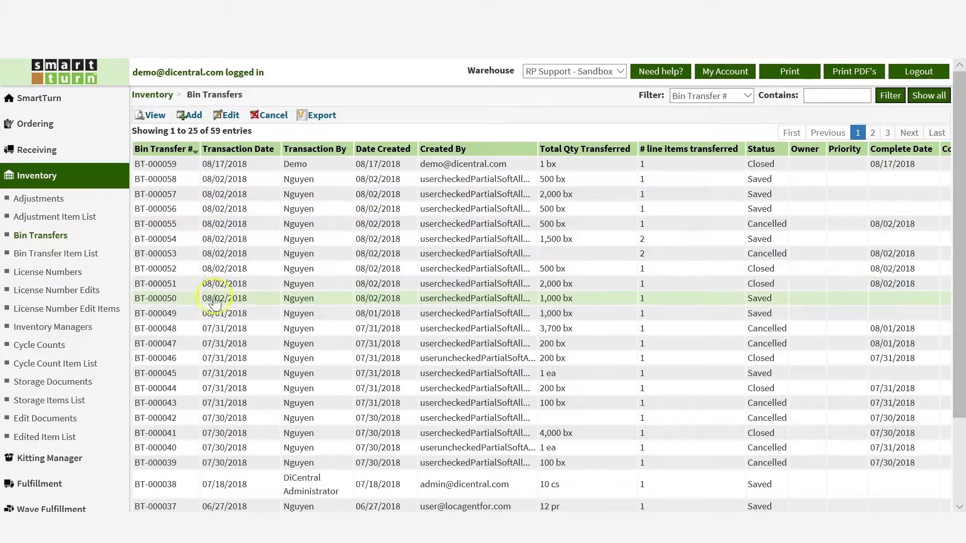
click(192, 117)
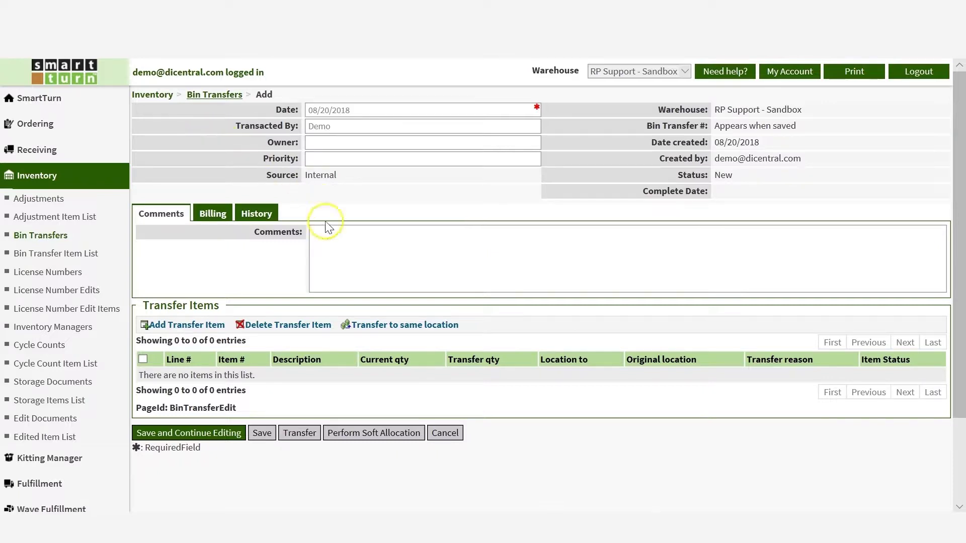
click(202, 322)
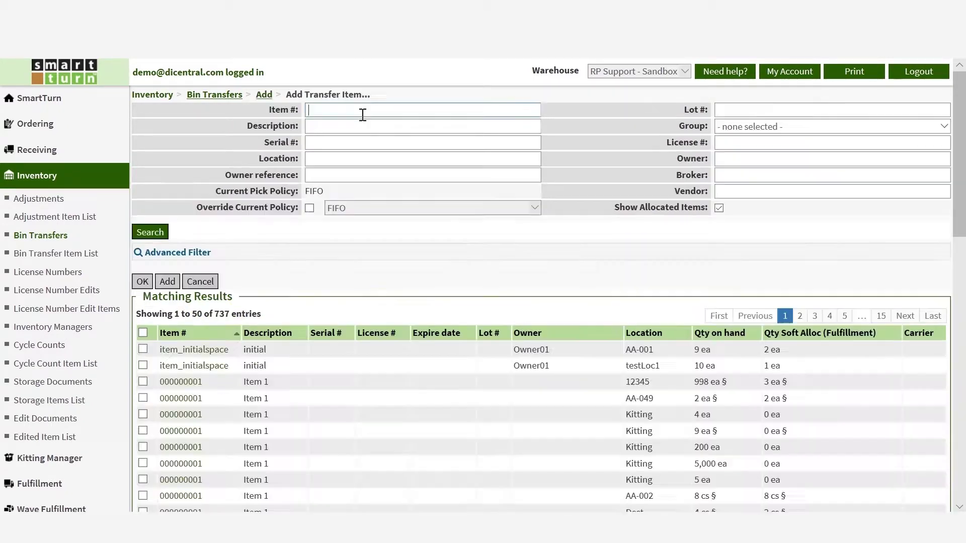
click(362, 111)
text(ad)
click(153, 232)
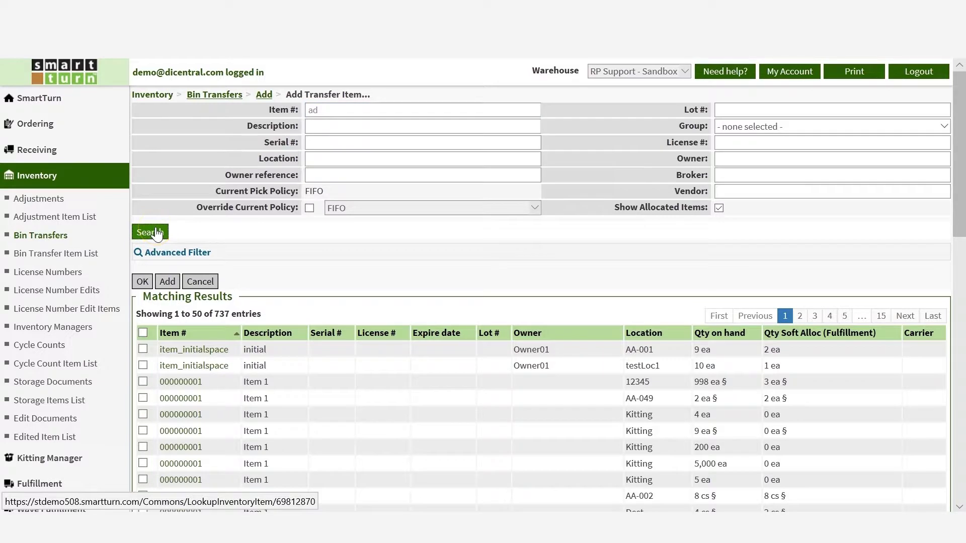
click(144, 415)
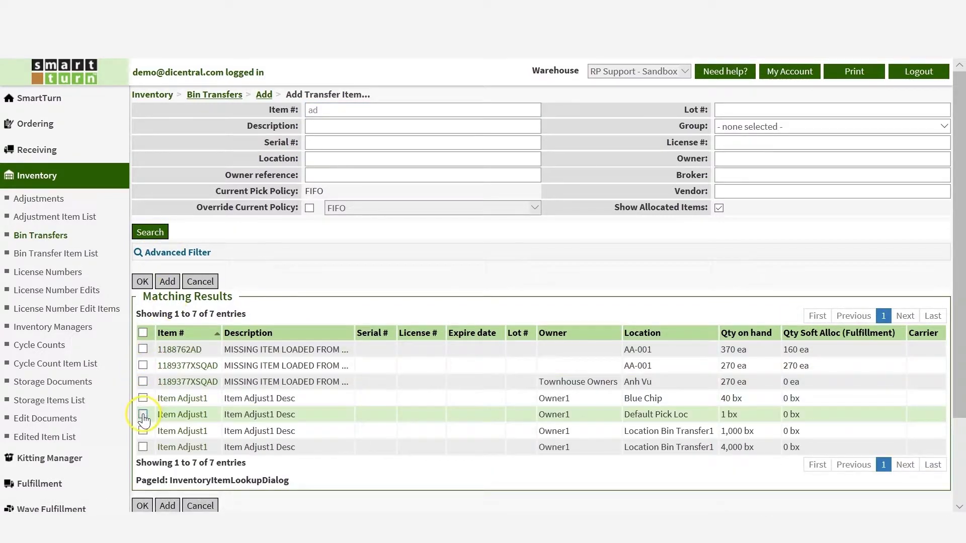
click(142, 282)
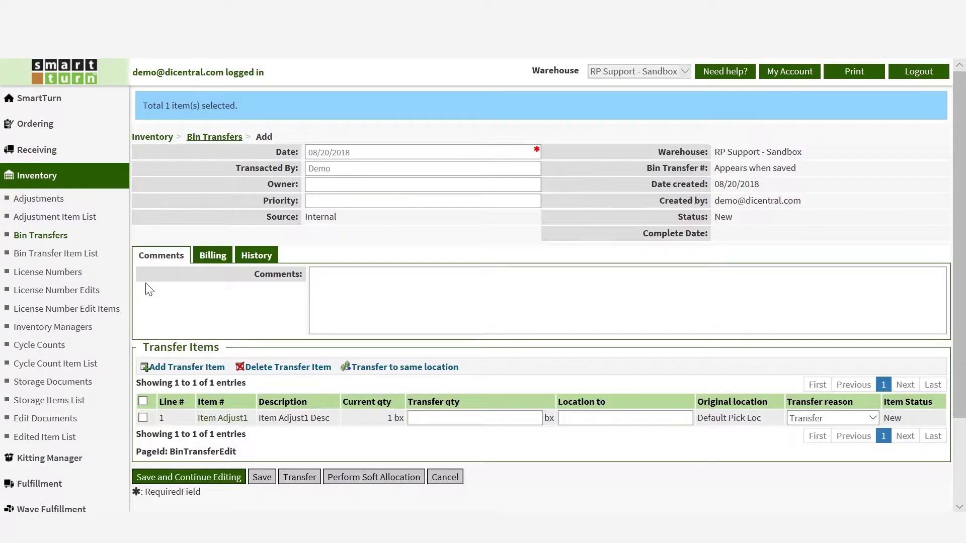
- Transfer 1 bx of Item Adjust1 to the Blue Chip location with Transfer as the reason
click(492, 421)
click(582, 418)
text(b)
click(595, 437)
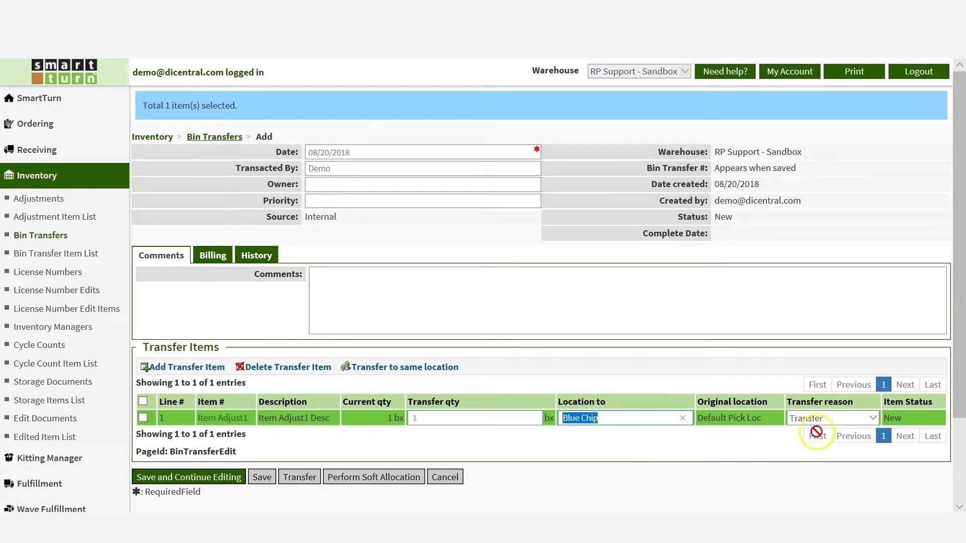
click(821, 419)
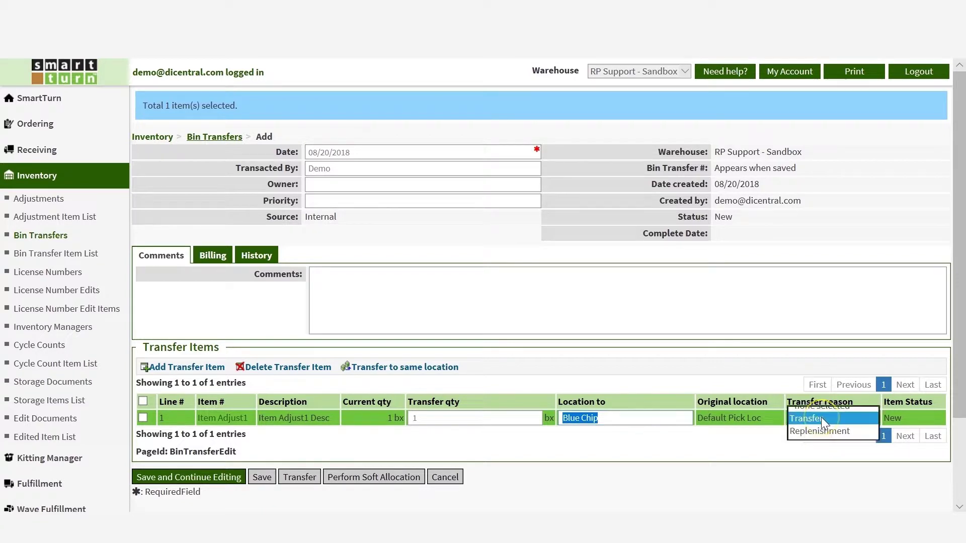
click(821, 417)
click(299, 478)
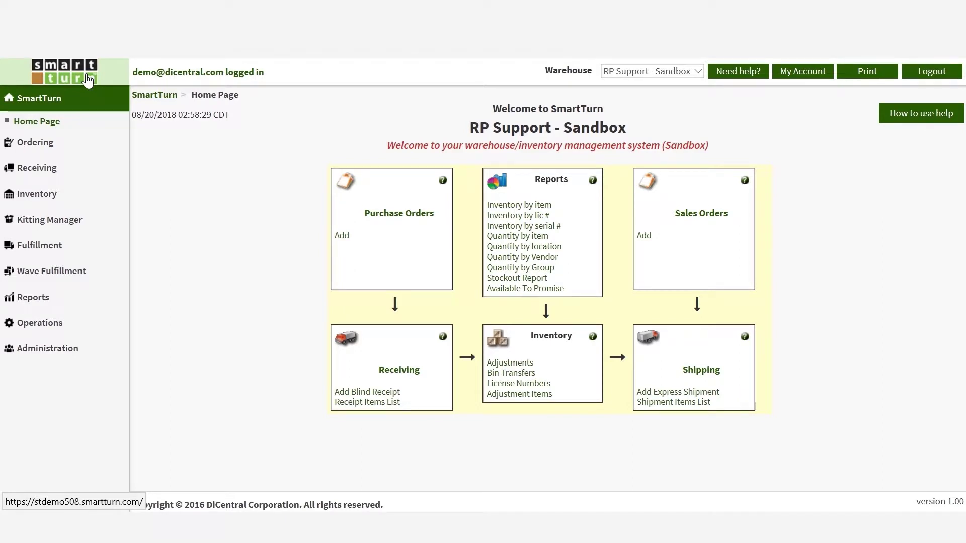
- Create a cycle count from the L_test1 inventory manager
click(61, 194)
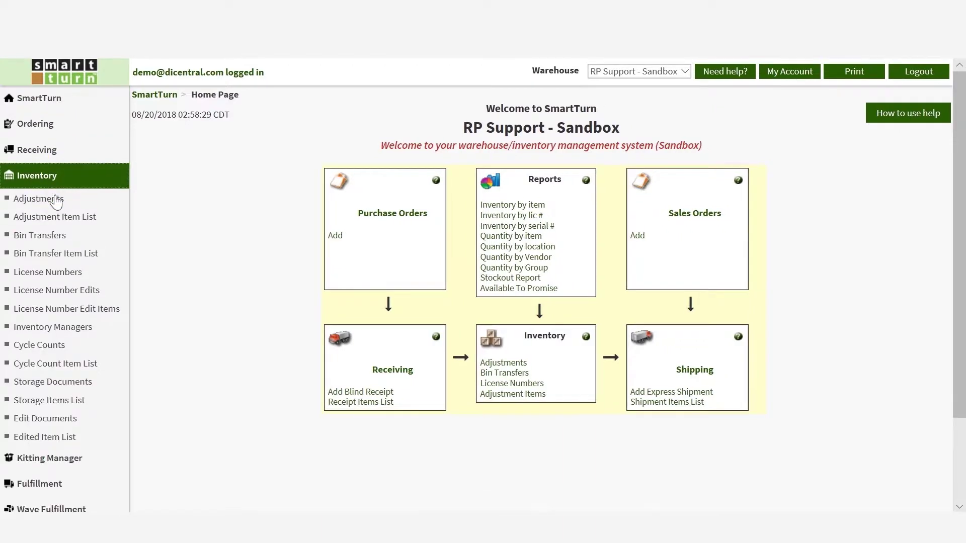
click(49, 328)
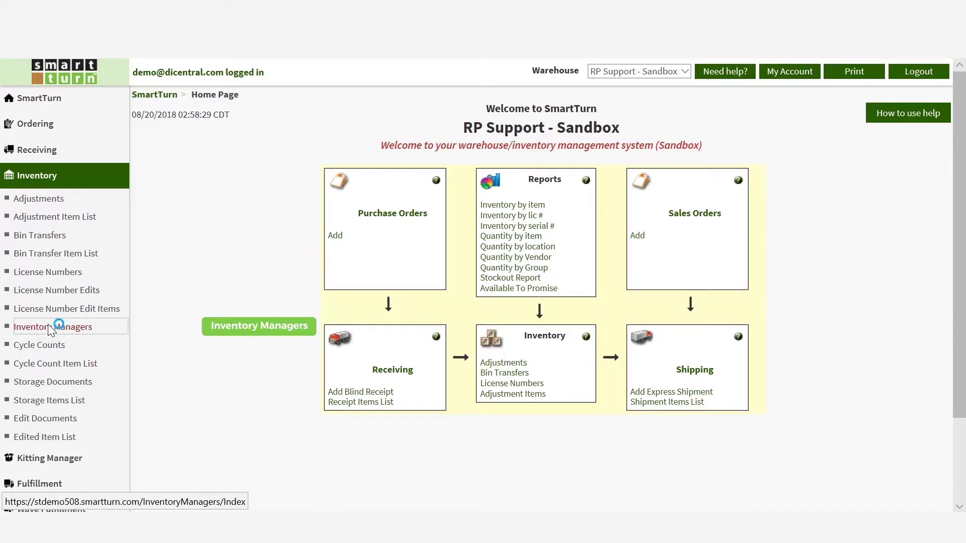
scroll(242, 422, down, 2)
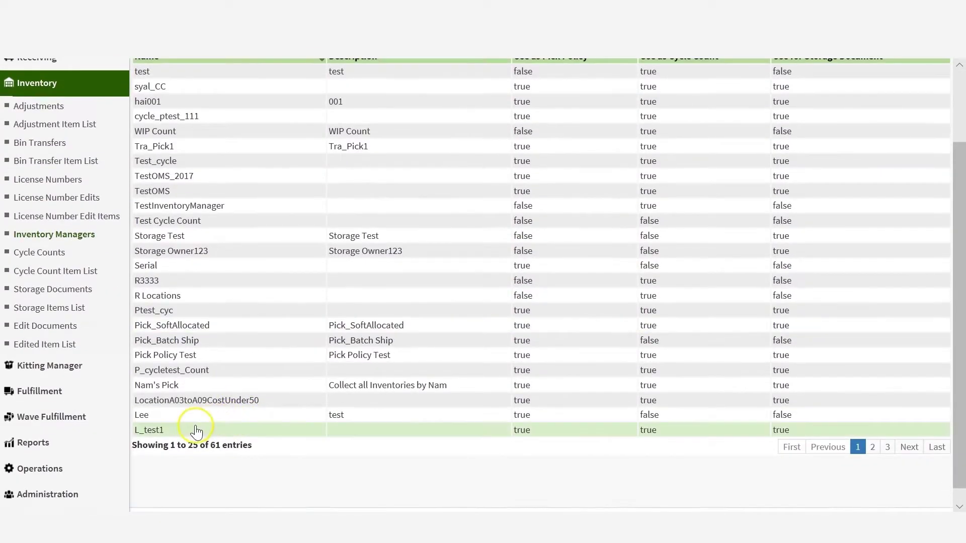
click(195, 430)
scroll(249, 308, up, 2)
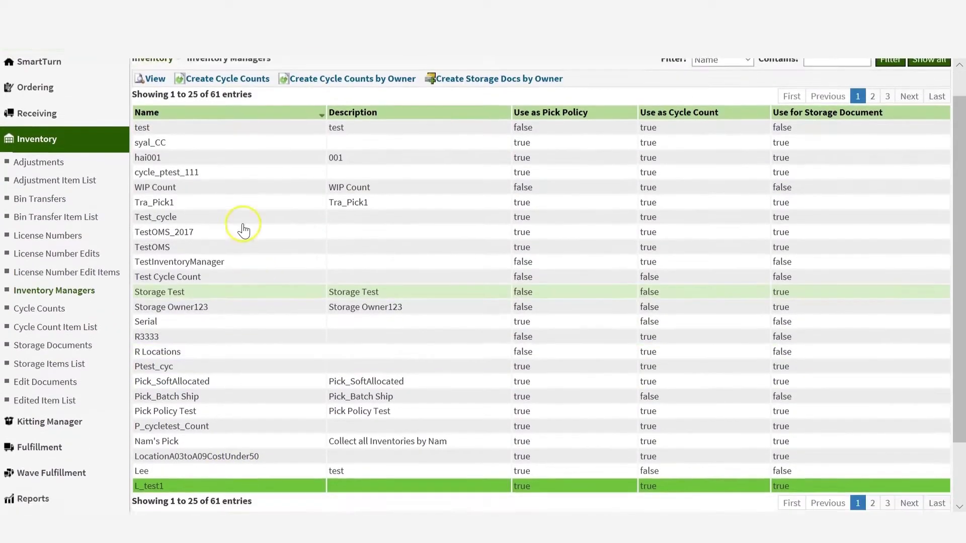
click(245, 99)
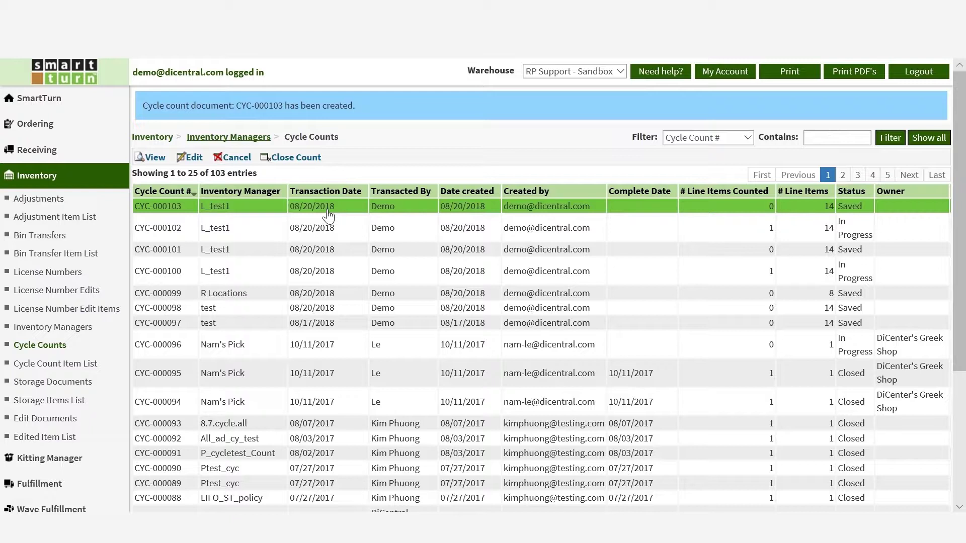
- Edit the new L_test1 cycle count, enter a counted quantity of 12 for Item 1 on line 1, and submit the count
click(191, 158)
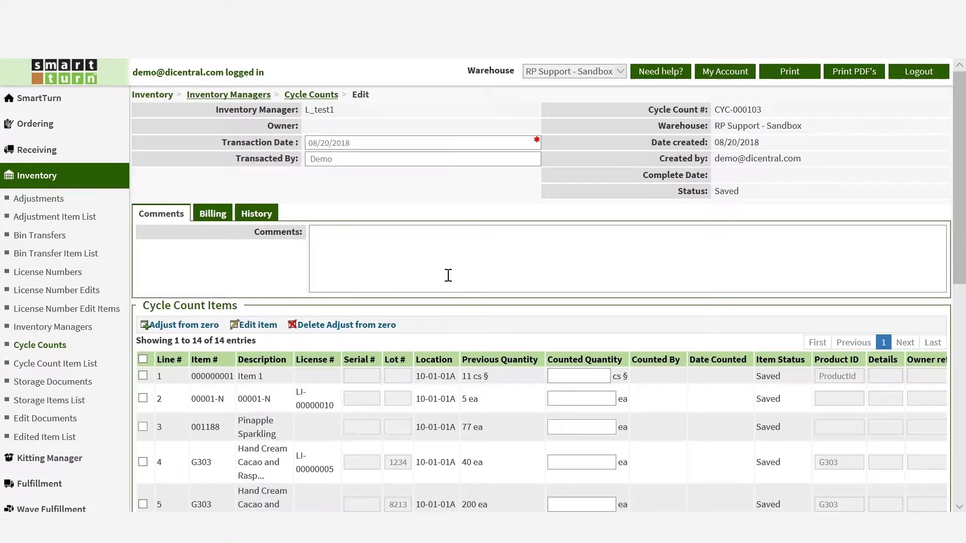
scroll(446, 274, down, 2)
click(602, 322)
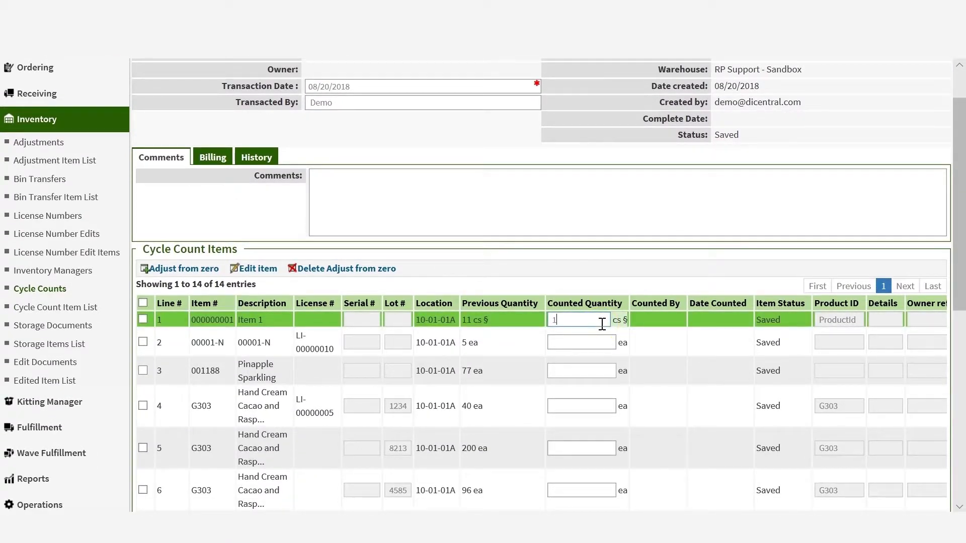
scroll(679, 392, down, 5)
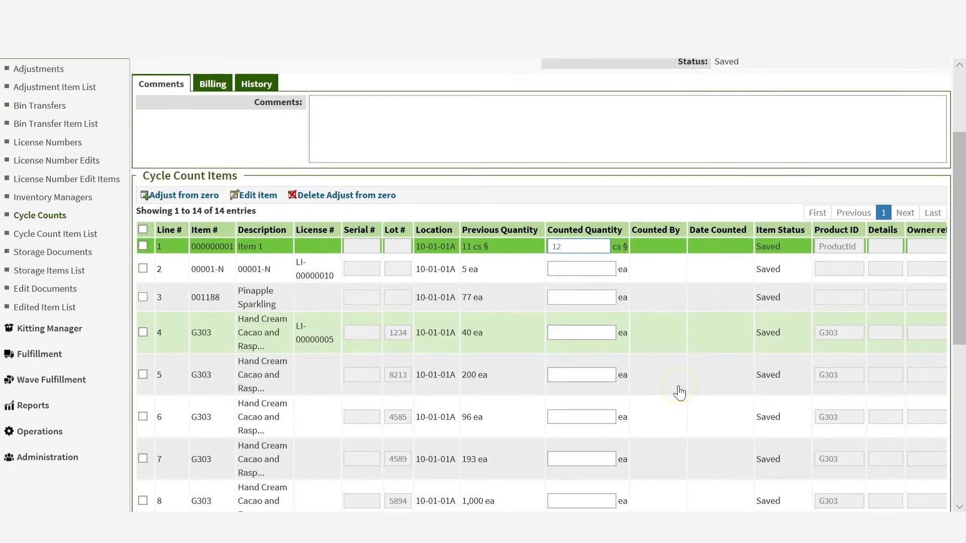
scroll(680, 393, down, 3)
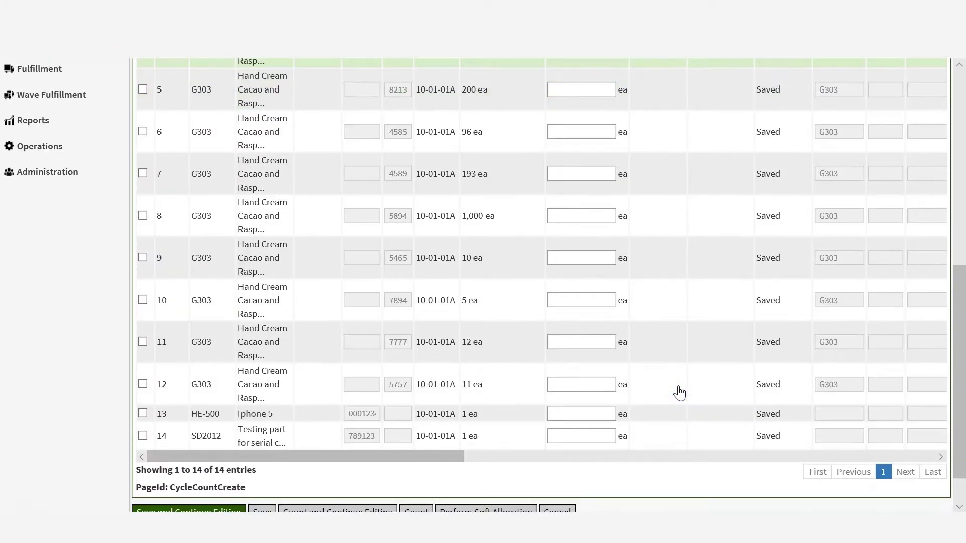
scroll(679, 392, down, 1)
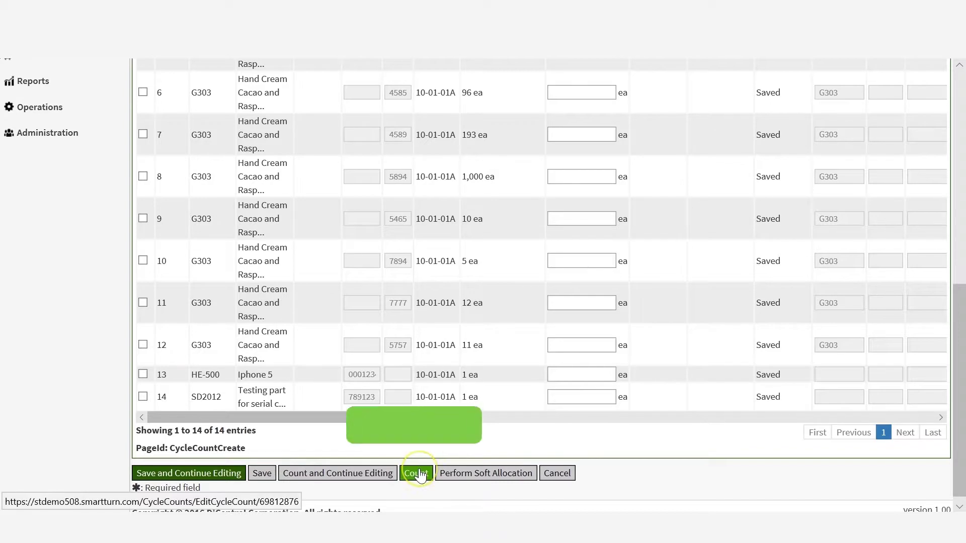
click(420, 474)
scroll(423, 473, down, 8)
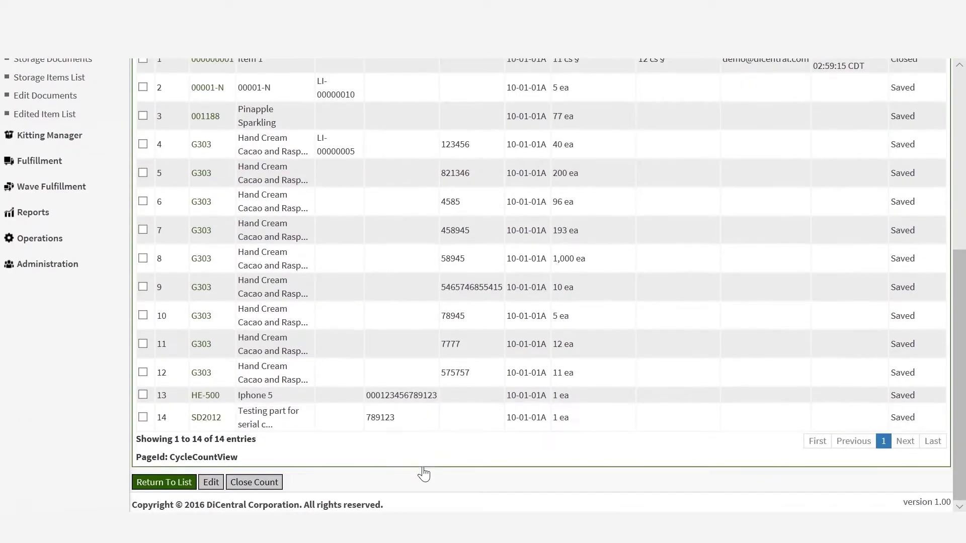
click(415, 470)
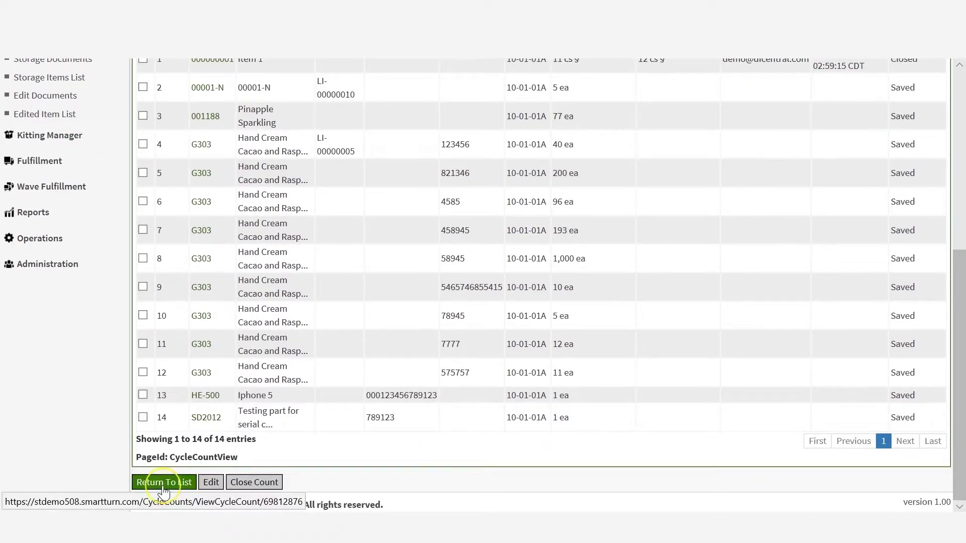
- Close the L_test1 cycle count and confirm the closure
click(255, 483)
click(347, 307)
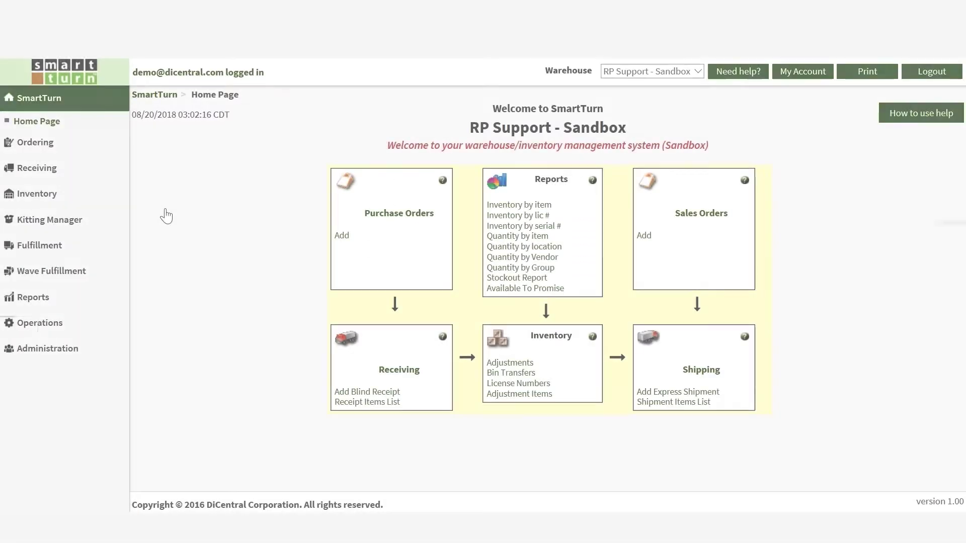
- Open the inventory license numbers list and view the details of New License 1
click(46, 201)
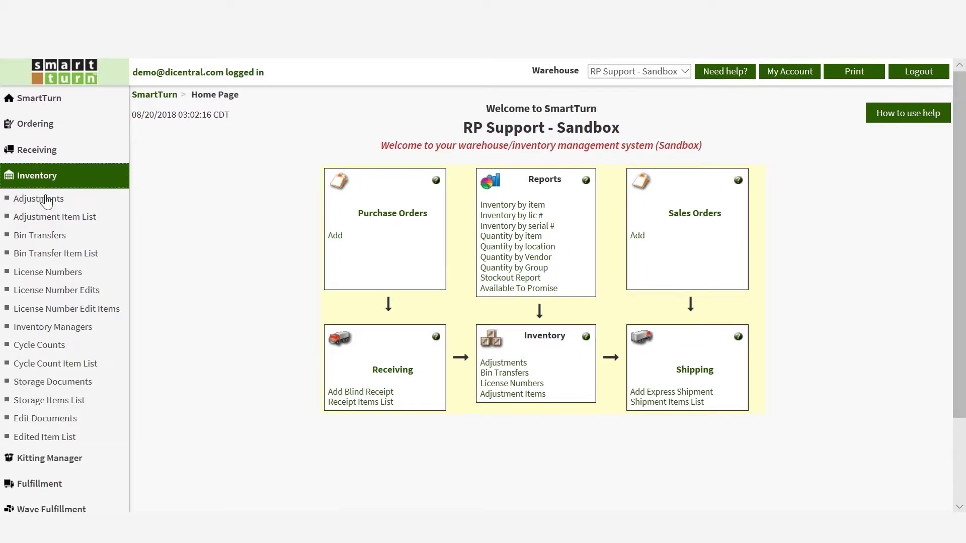
click(52, 274)
click(175, 166)
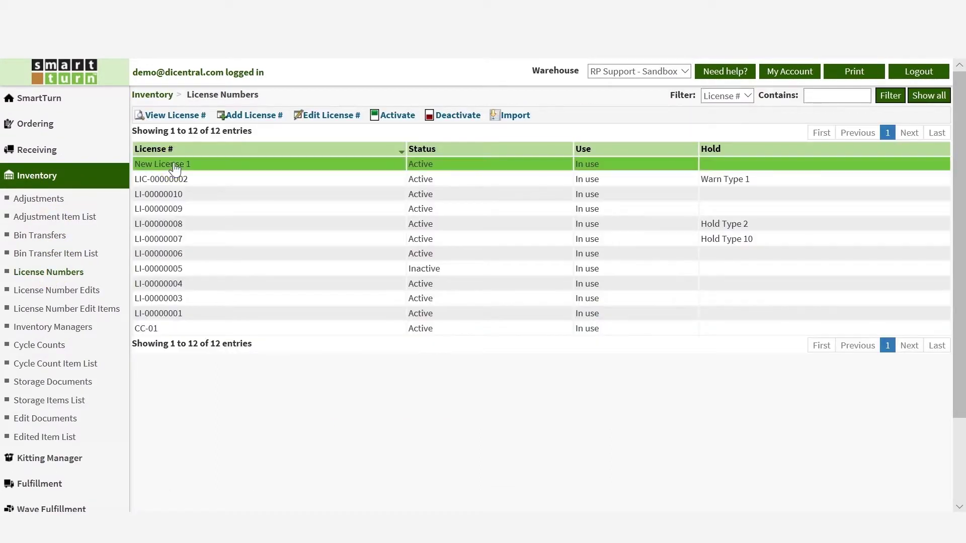
click(188, 117)
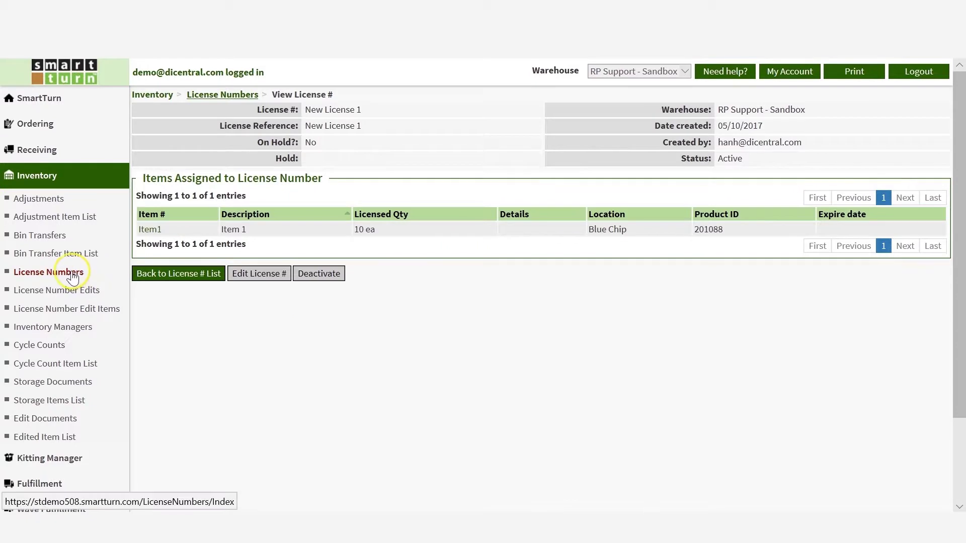
- Edit New License 1 to put it on hold with Hold Type 1, perform the edit, and return to the license list
click(73, 274)
click(198, 166)
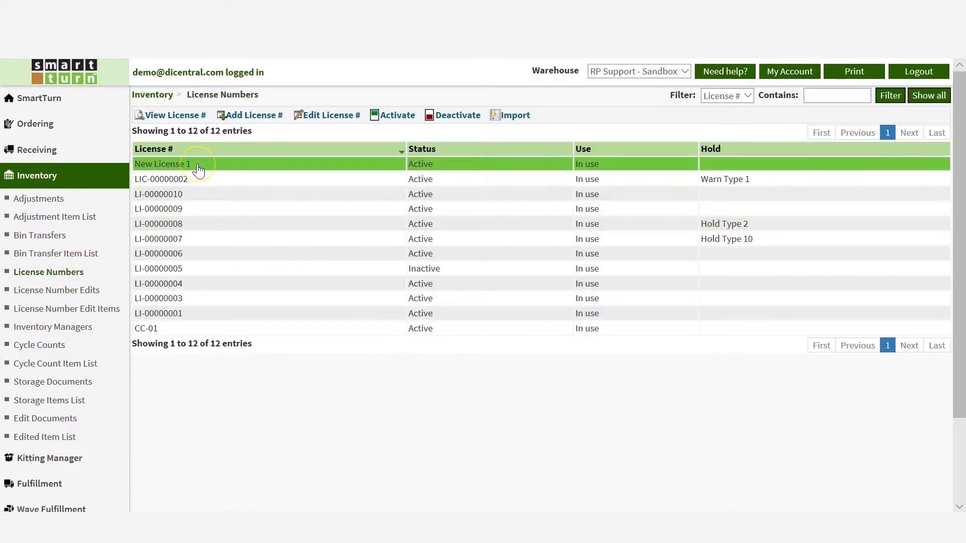
click(318, 119)
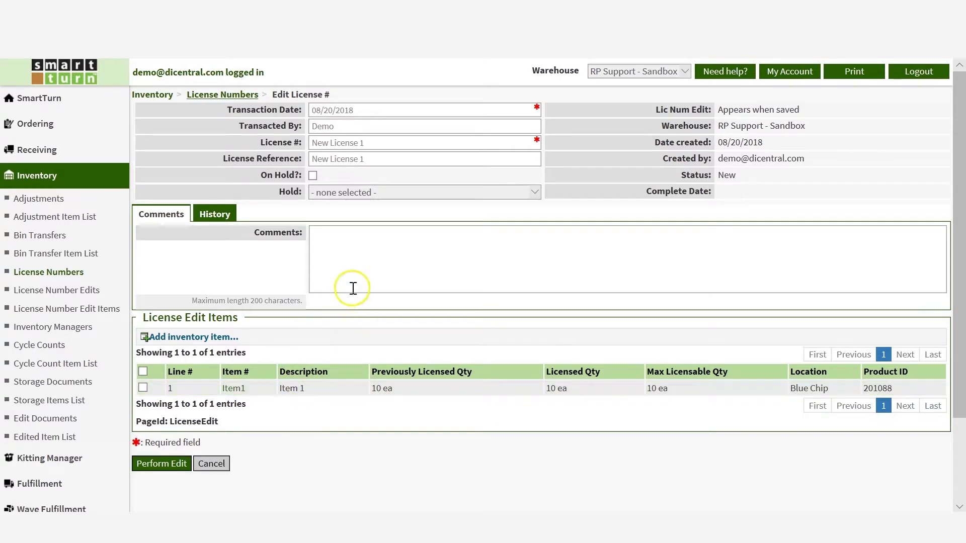
click(312, 193)
click(313, 175)
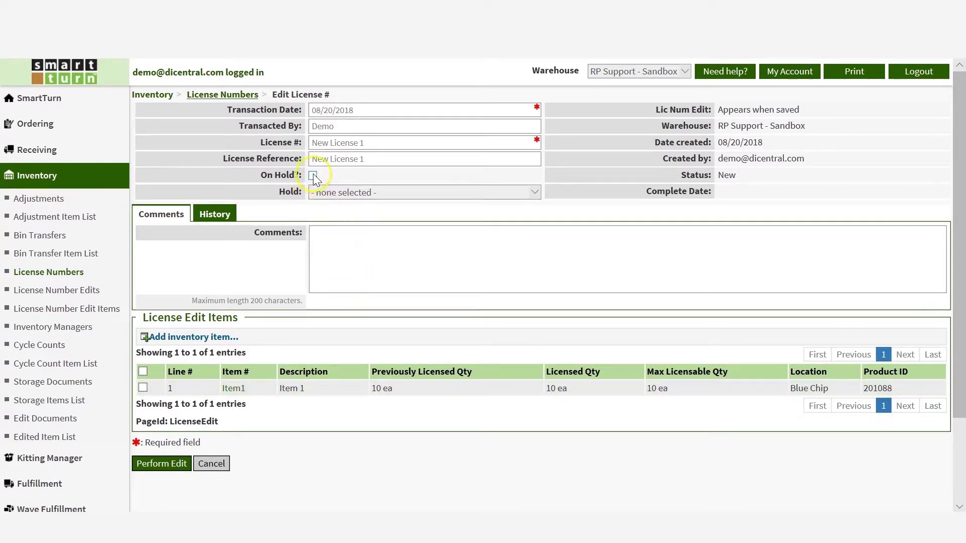
click(353, 200)
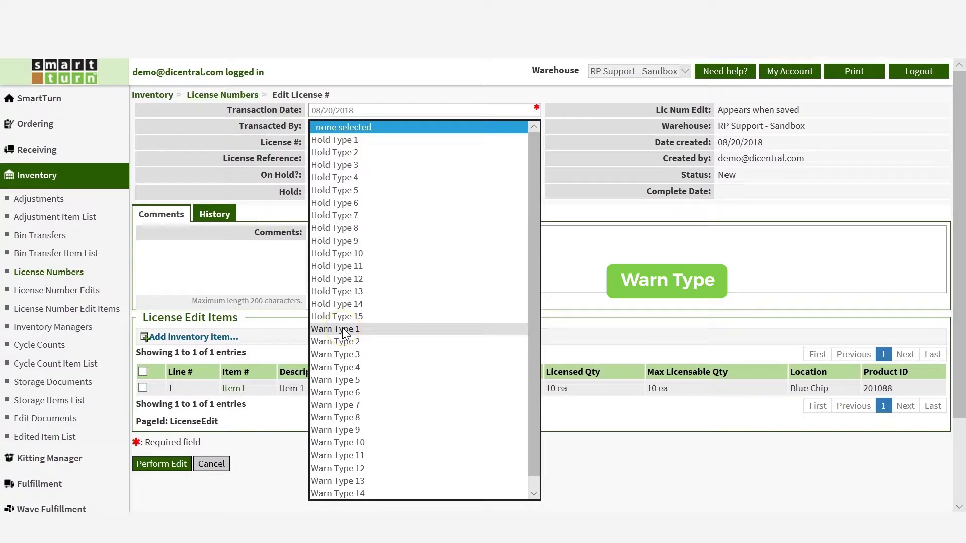
click(342, 141)
scroll(216, 352, down, 3)
click(163, 397)
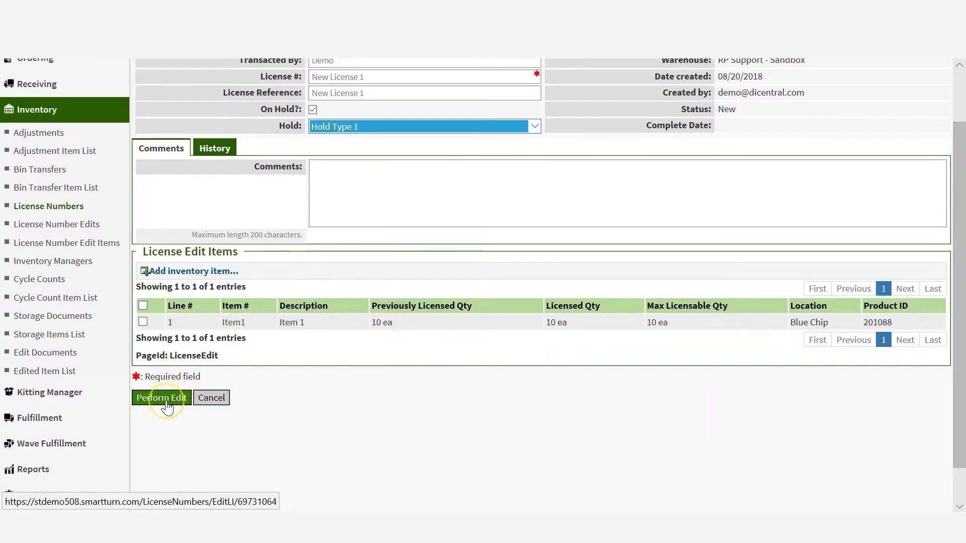
click(174, 432)
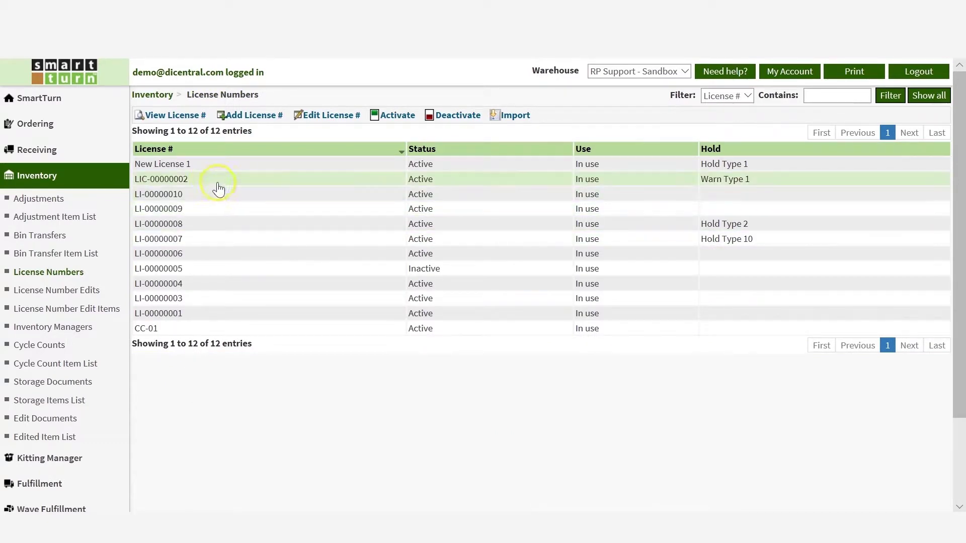
- Start a new license number, search for item numbers containing "ad", and add the 1 bx Item Adjust1 entry at Blue Chip
click(209, 180)
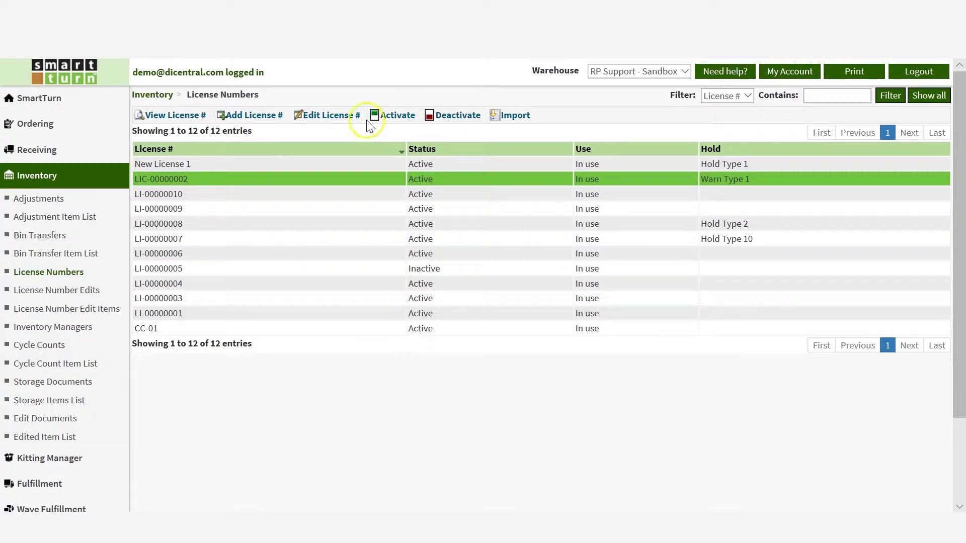
click(241, 118)
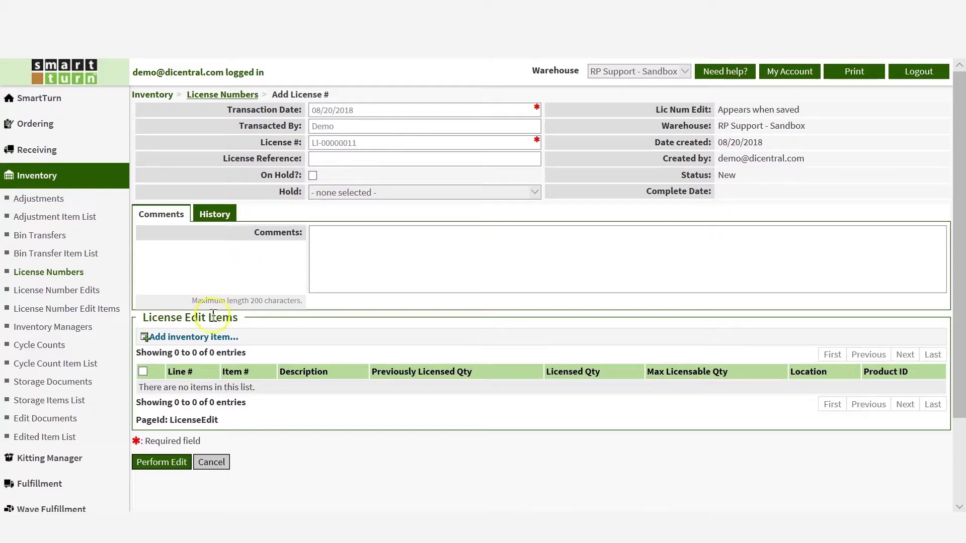
click(210, 344)
text(ad)
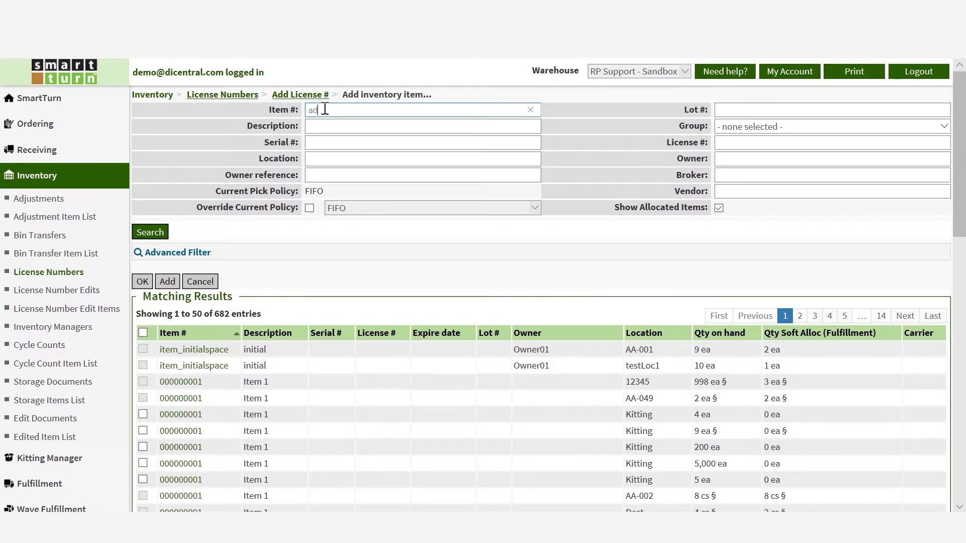
click(146, 232)
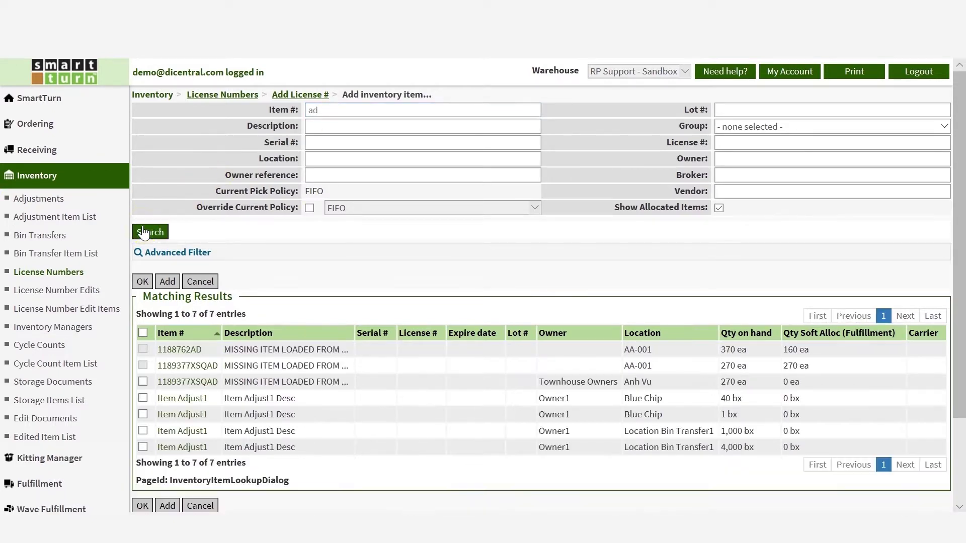
click(143, 414)
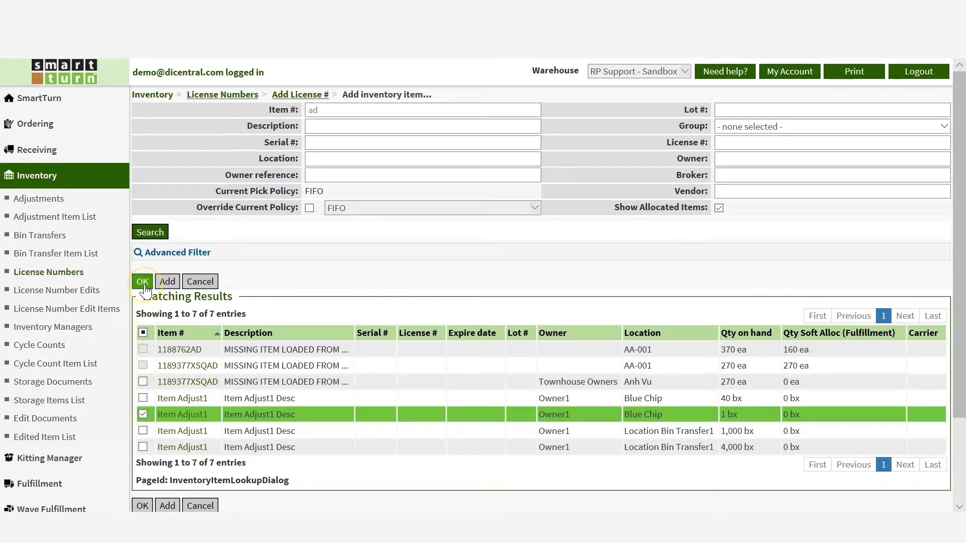
click(142, 282)
- Set the licensed quantity of Item Adjust1 to 1 bx, perform the license edit, and open the license number import from the list
scroll(400, 387, down, 1)
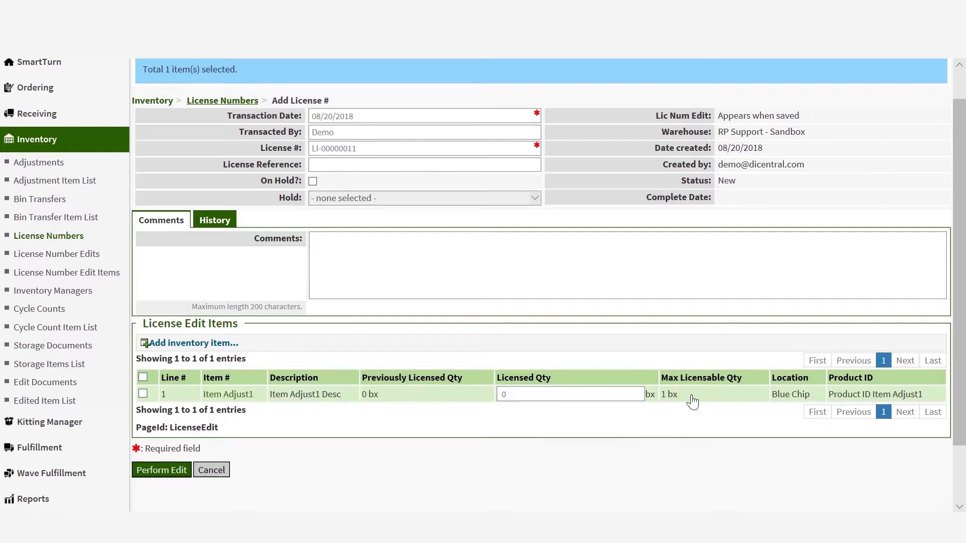
click(584, 395)
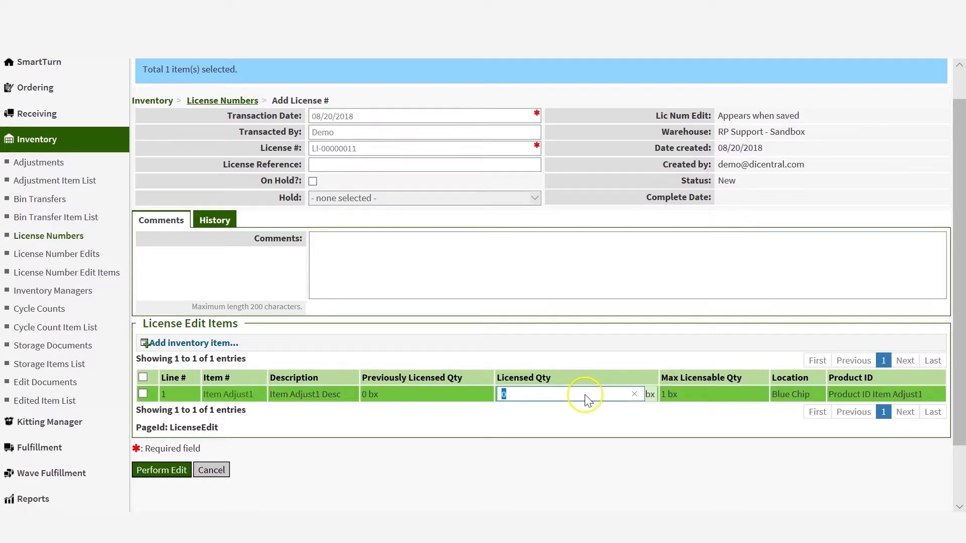
text(1)
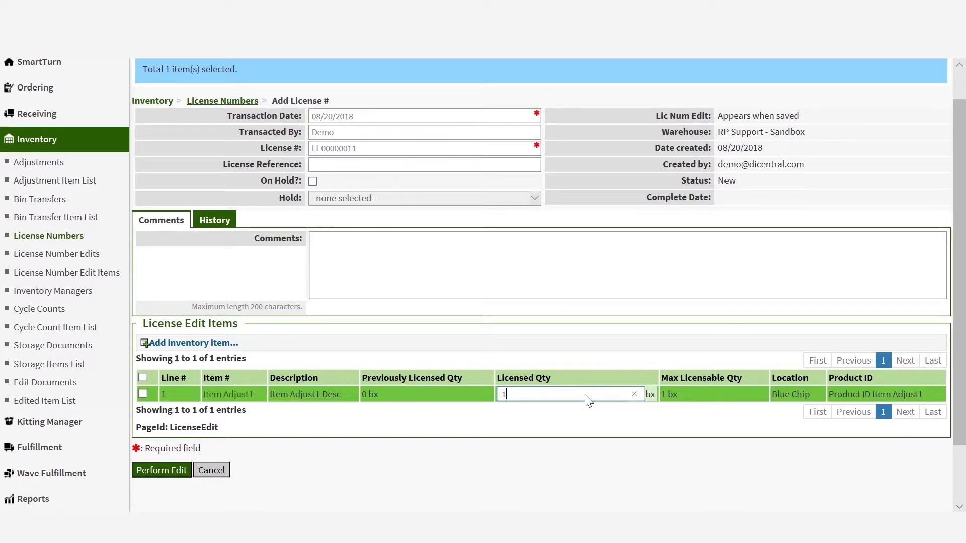
click(173, 472)
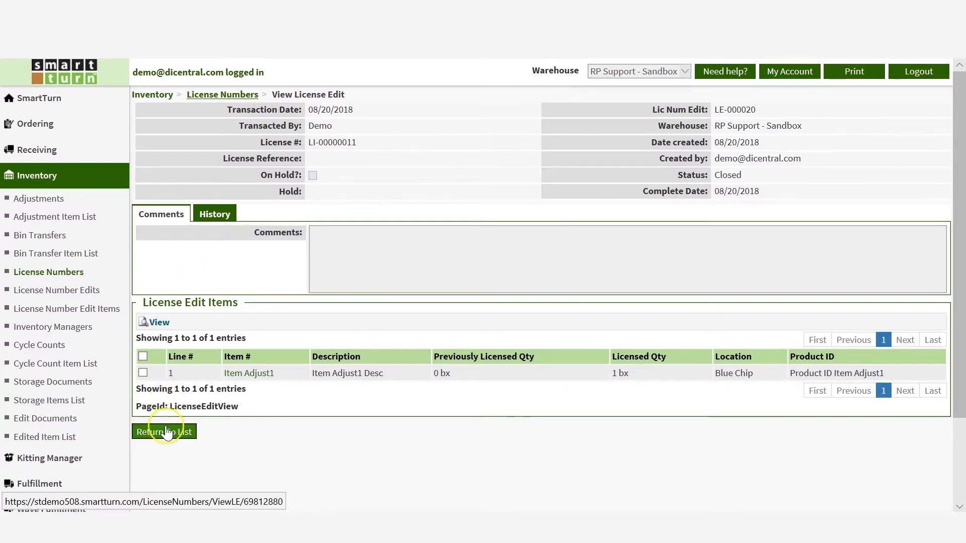
click(167, 433)
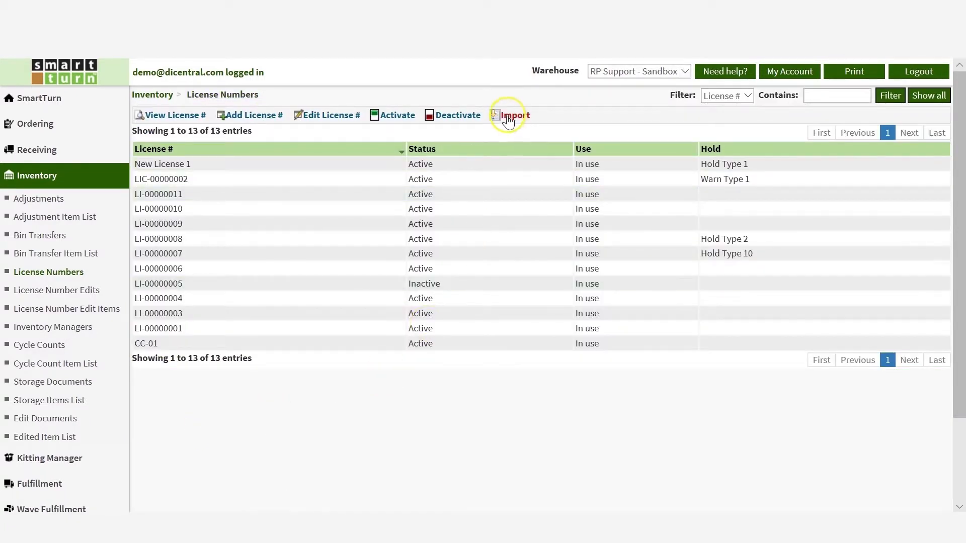
click(509, 117)
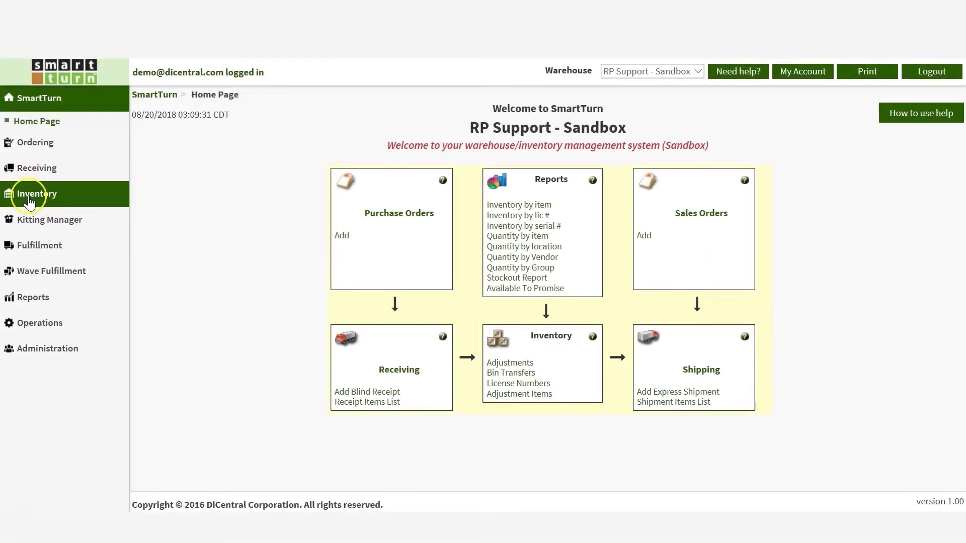
- View storage document ST-000114 with its billing lines and items, and return to the storage documents list
click(30, 199)
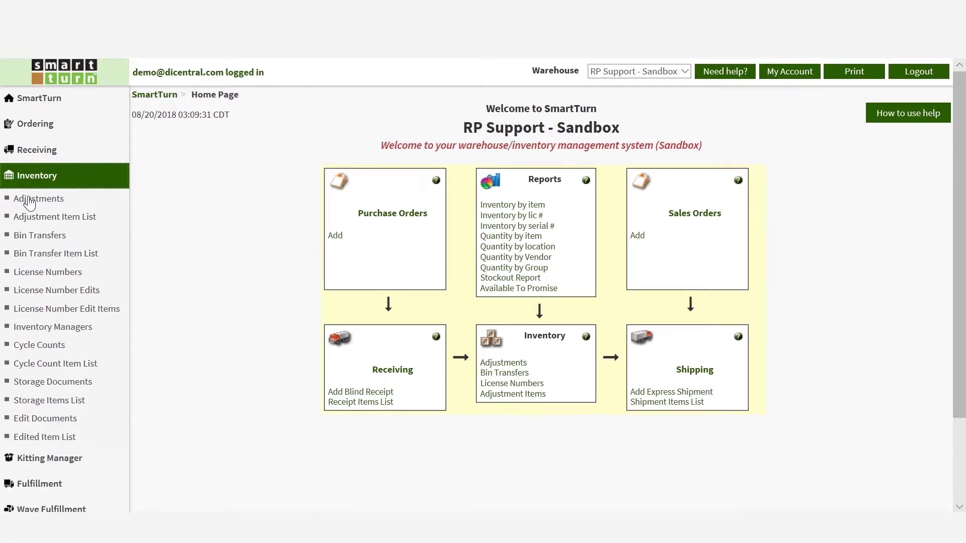
click(55, 384)
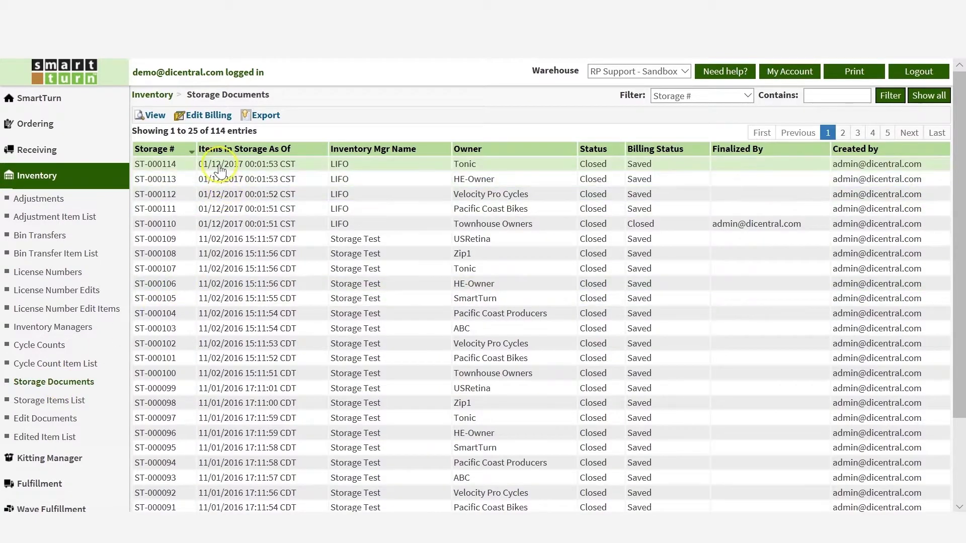
click(220, 170)
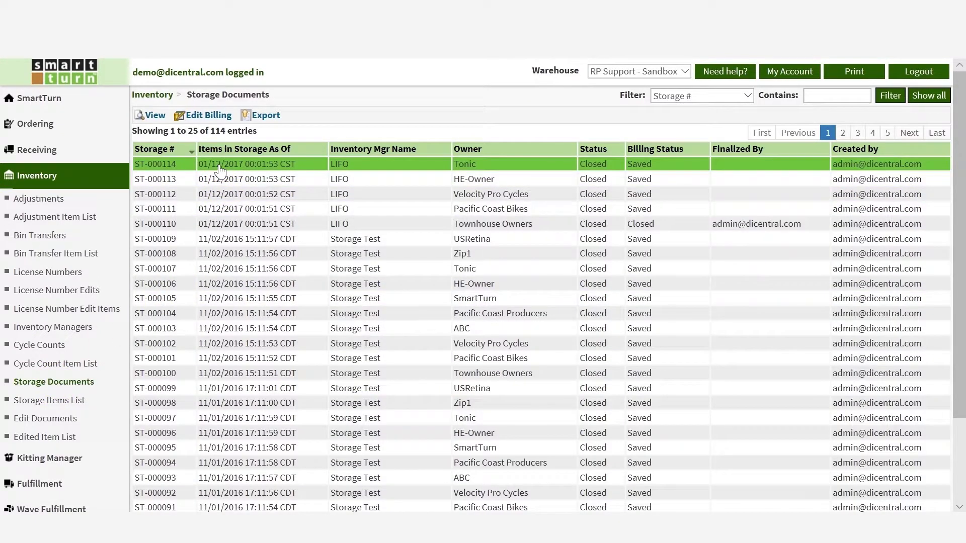
click(156, 116)
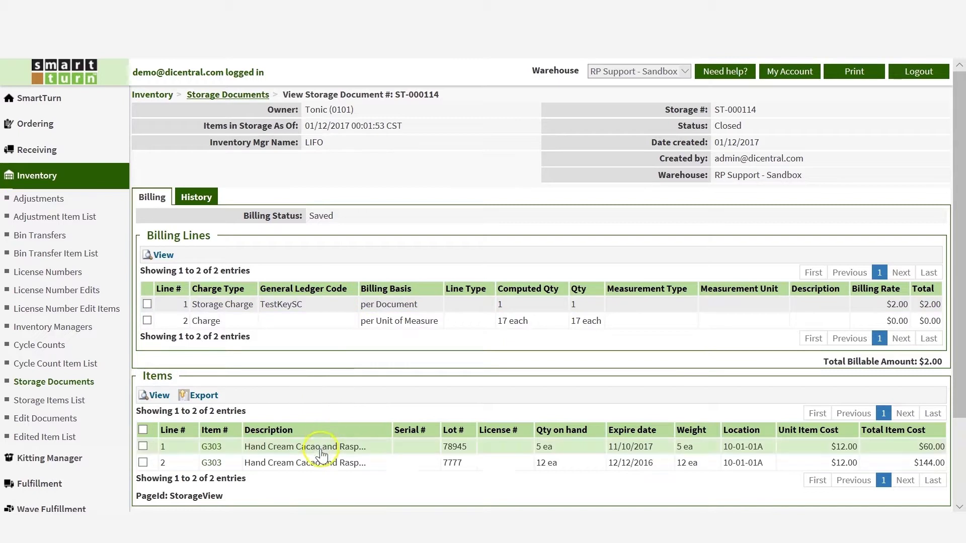
scroll(302, 476, down, 2)
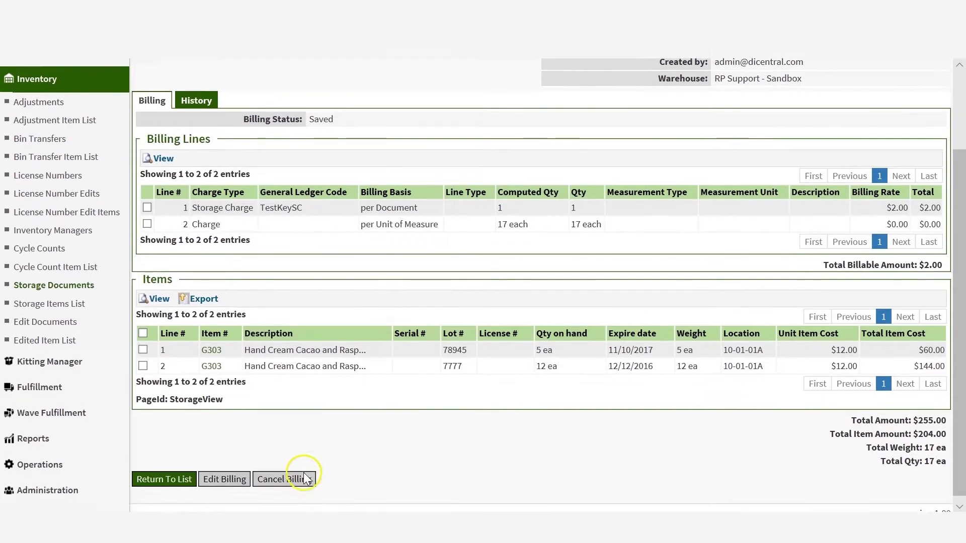
click(172, 480)
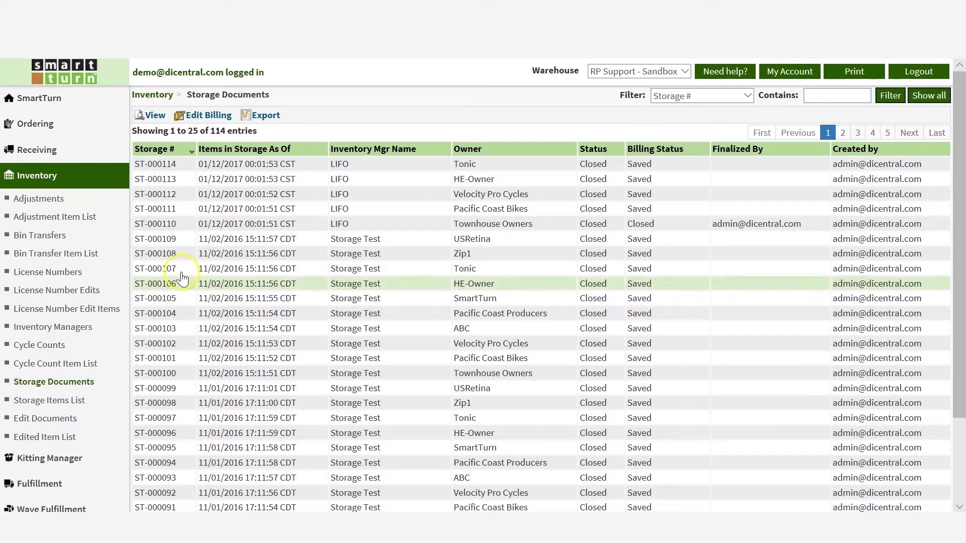
- Edit the billing of ST-000114 to a Storage Charge quantity of 2, finalize it, and return to the storage documents list
click(211, 170)
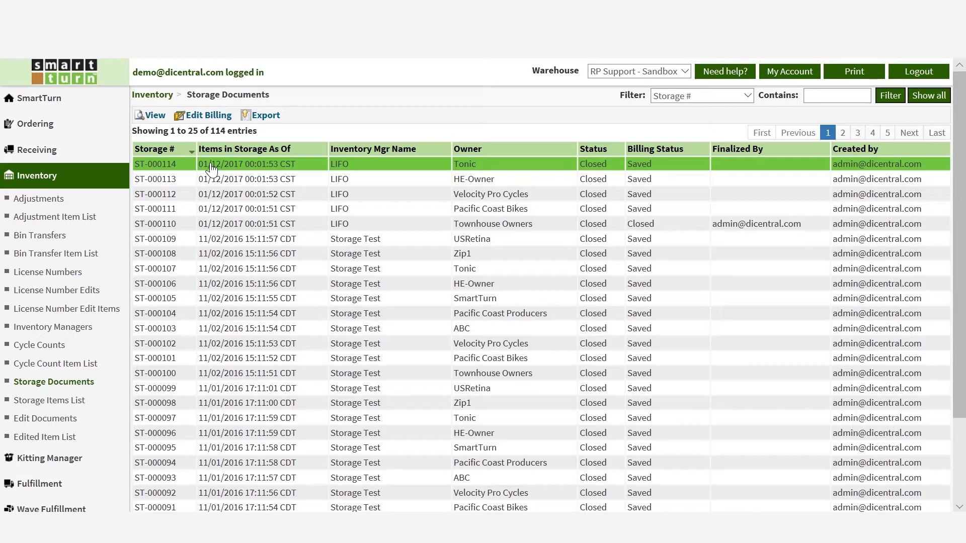
click(217, 117)
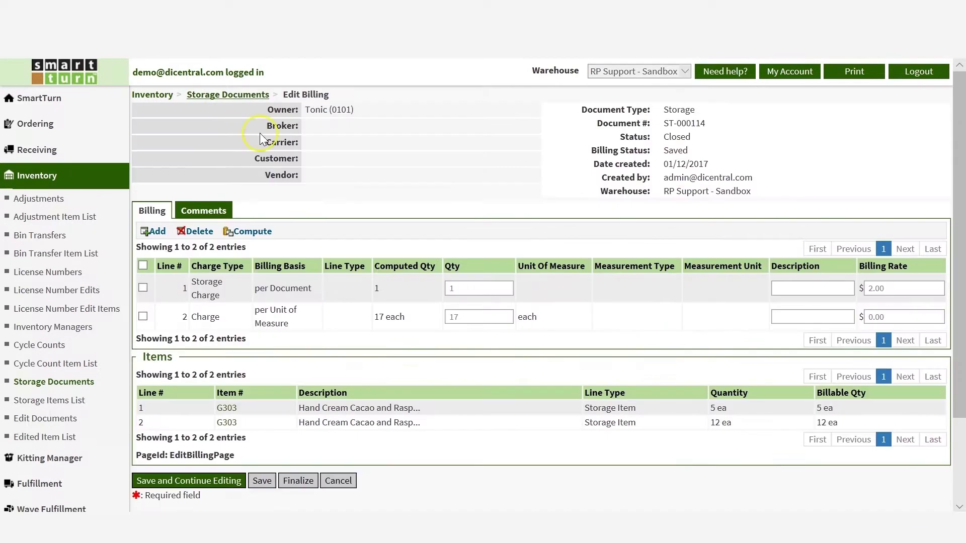
click(473, 287)
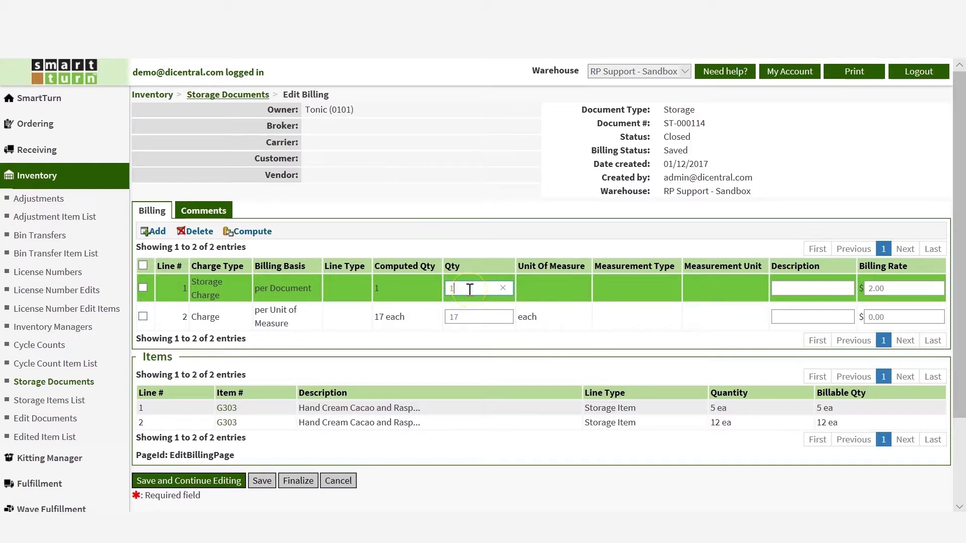
key(BackSpace)
text(2)
click(299, 482)
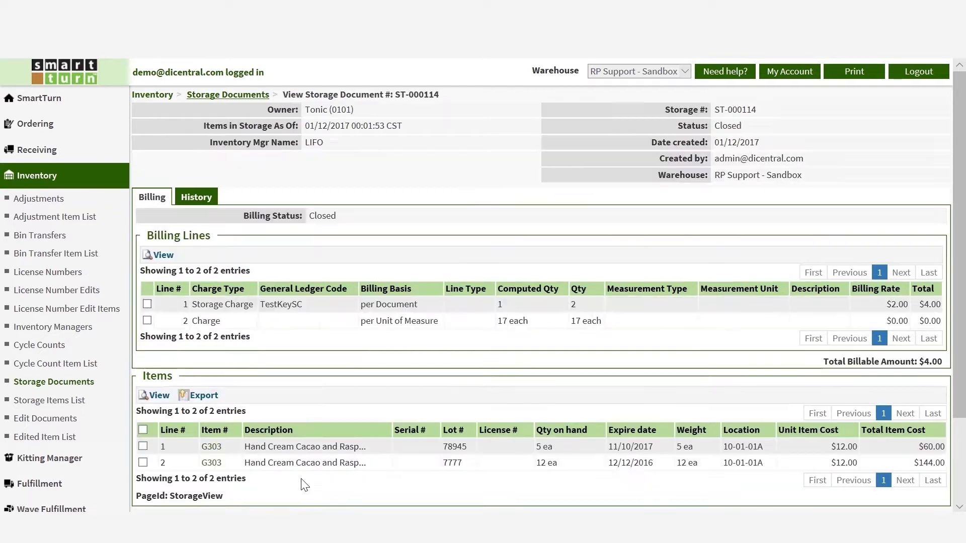
scroll(331, 411, down, 2)
scroll(332, 410, down, 2)
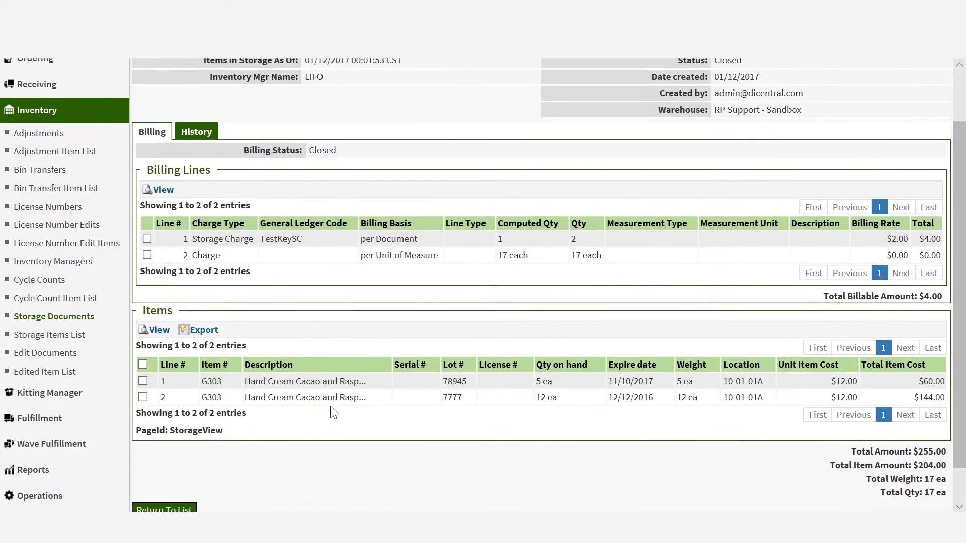
click(185, 507)
- Select the L_test1 inventory manager and create storage documents by owner from it
click(55, 183)
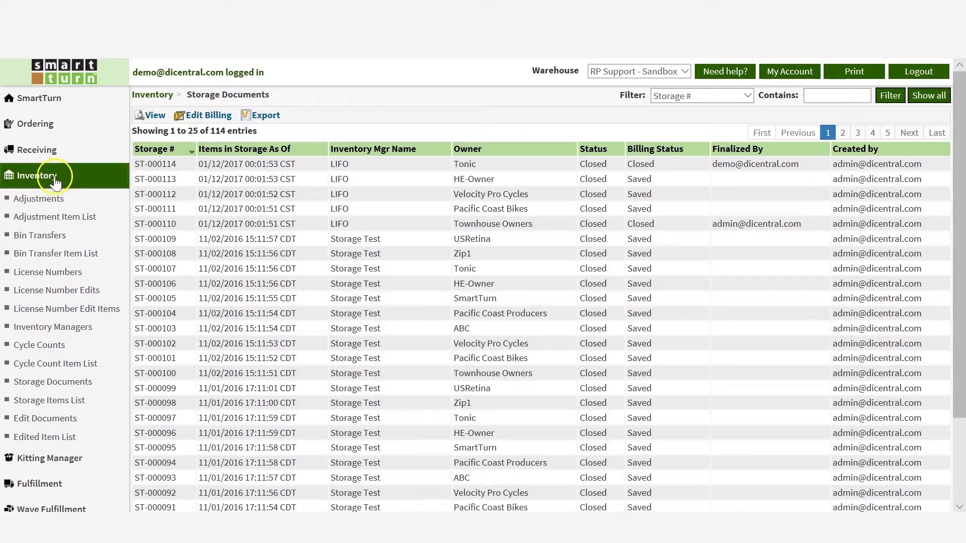
click(74, 332)
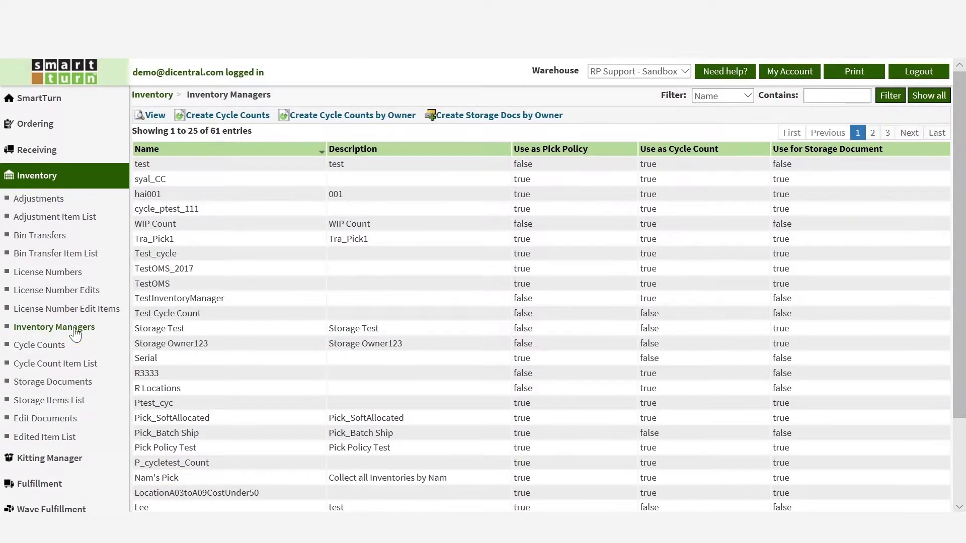
scroll(182, 400, down, 3)
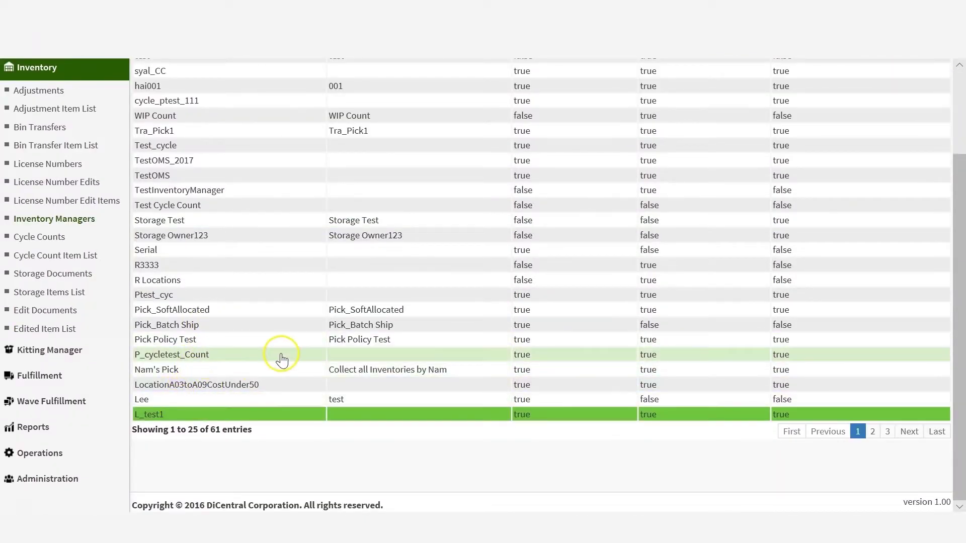
scroll(280, 358, up, 3)
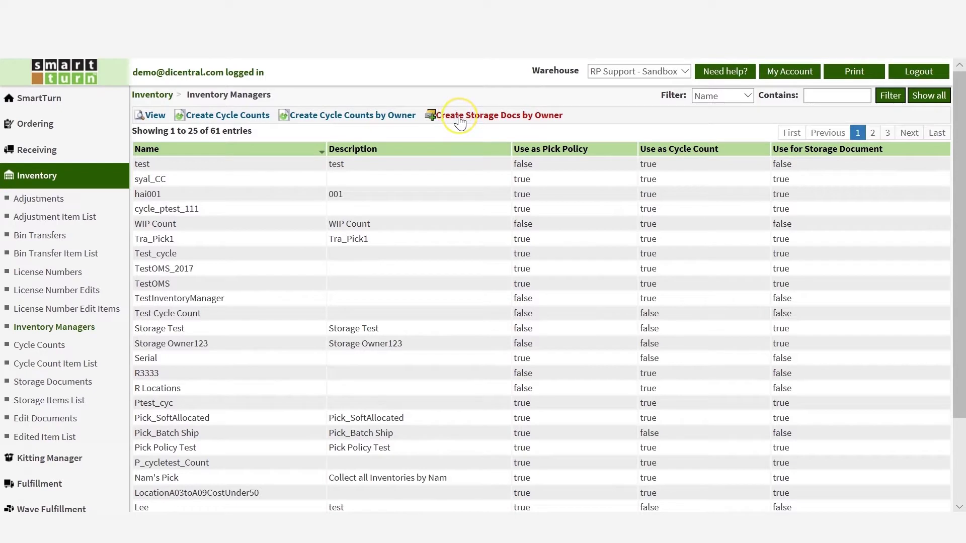
click(459, 120)
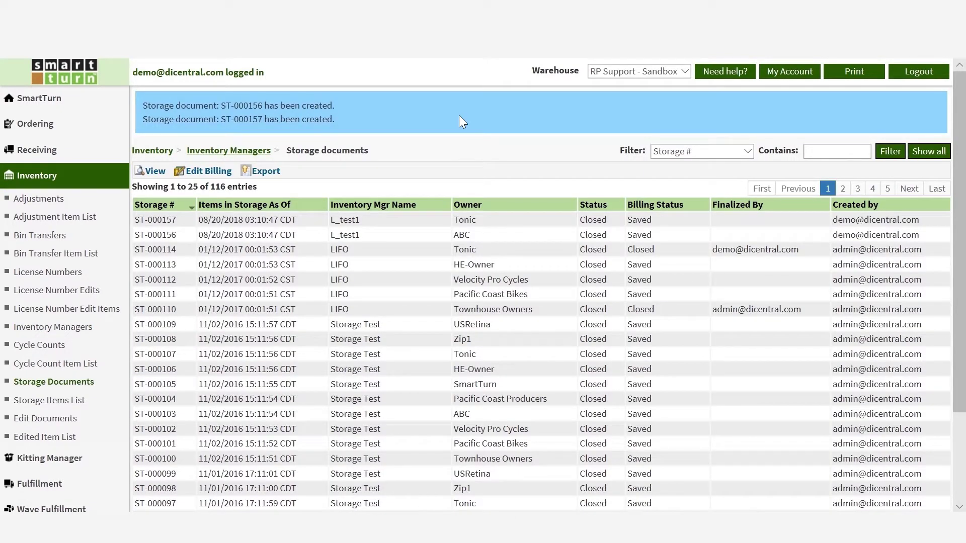
- Open the billing of storage document ST-000157 for editing and save it
click(350, 222)
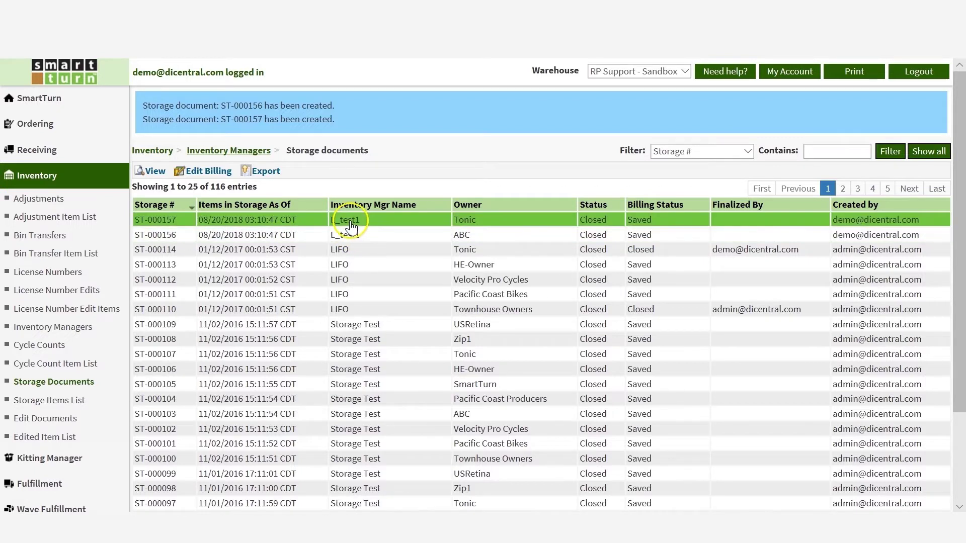
click(214, 174)
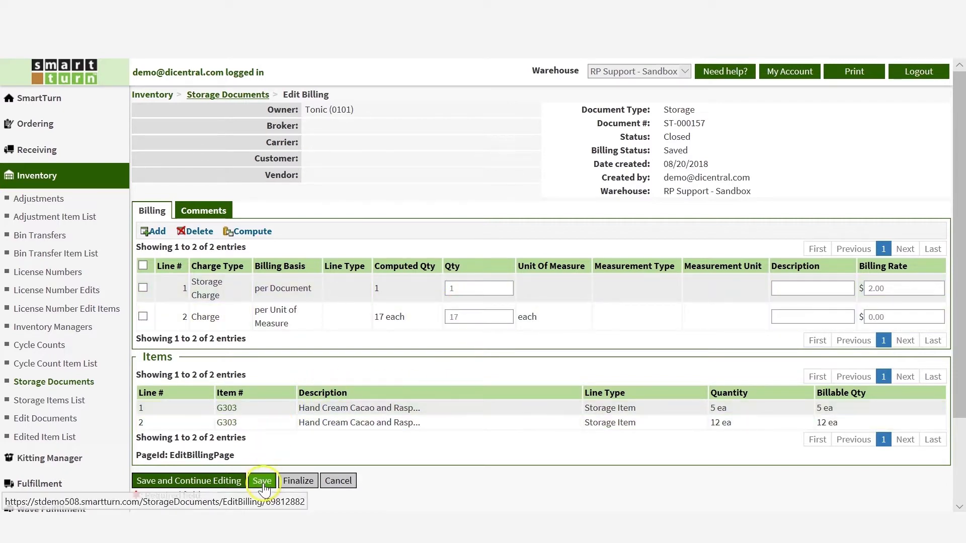
click(262, 481)
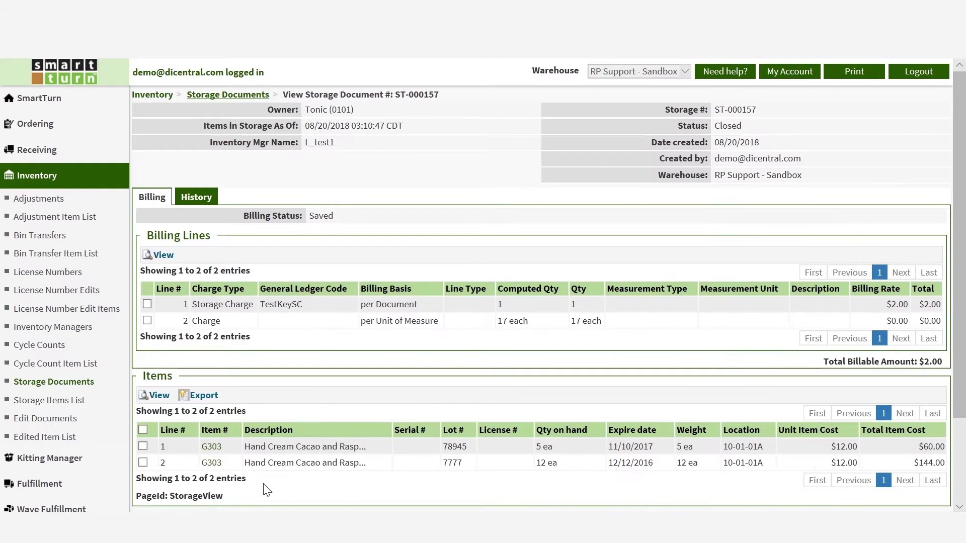
- View inventory edit document IE-000016 with its inventory items and return to the edit documents list
click(68, 71)
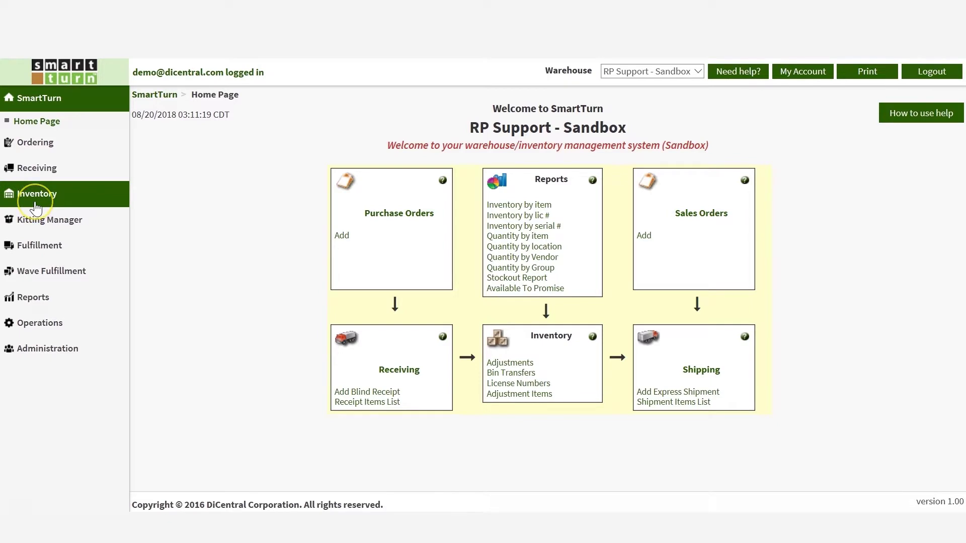
click(35, 204)
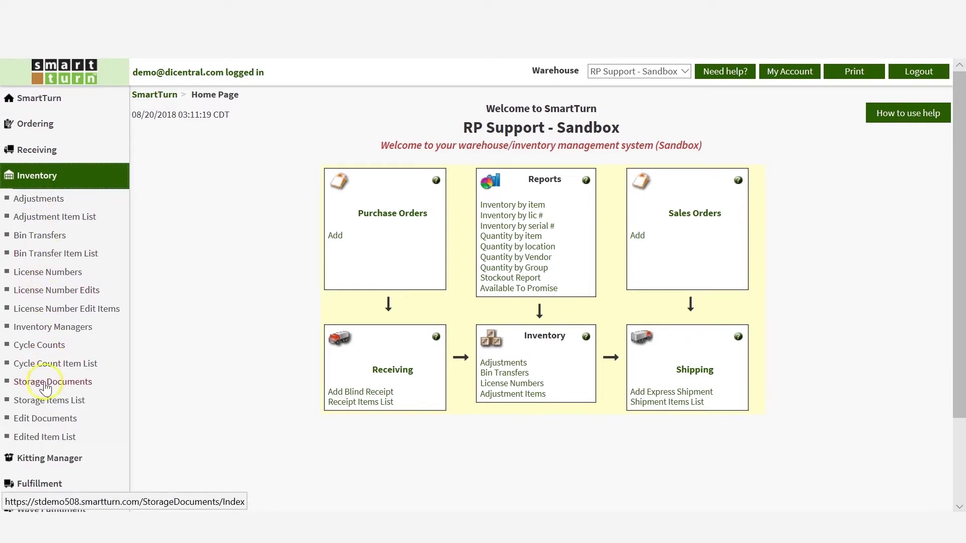
click(46, 420)
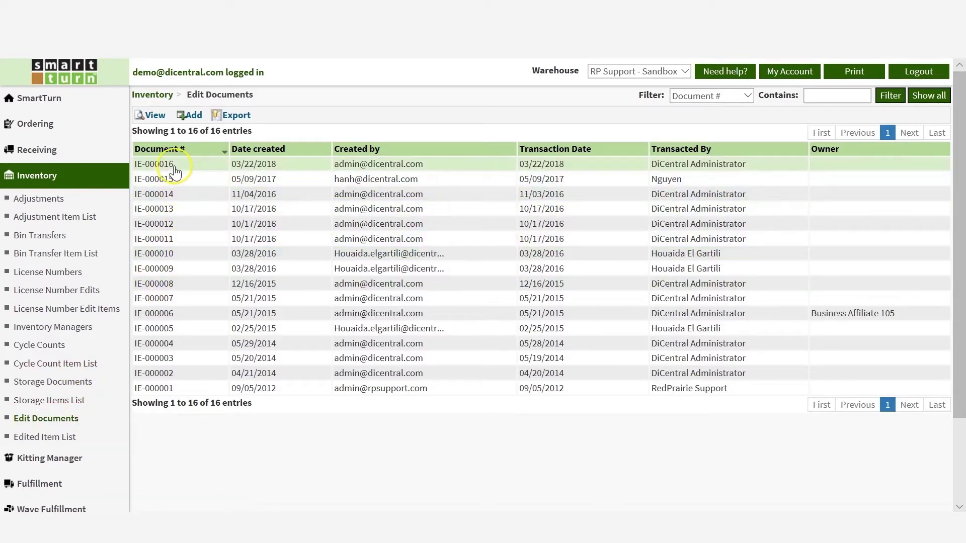
double_click(171, 166)
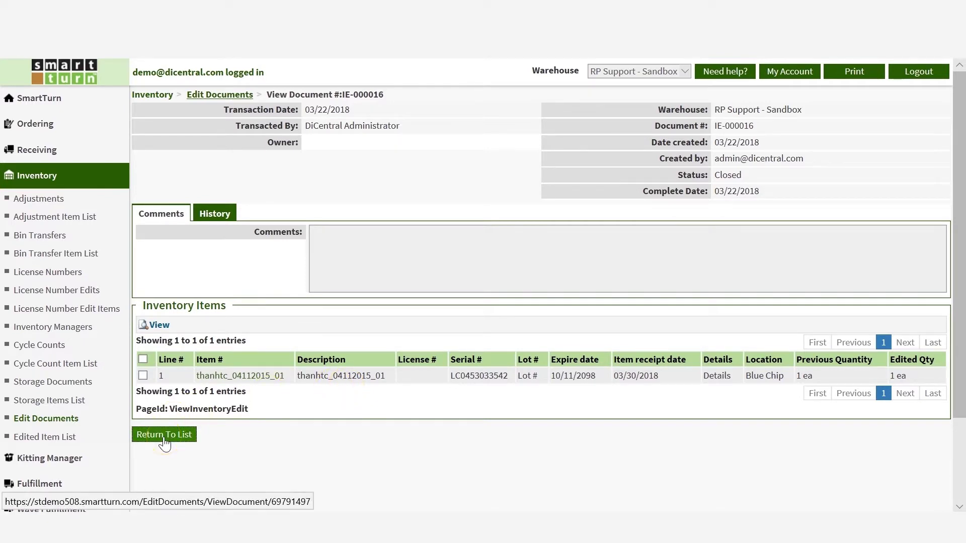
click(164, 436)
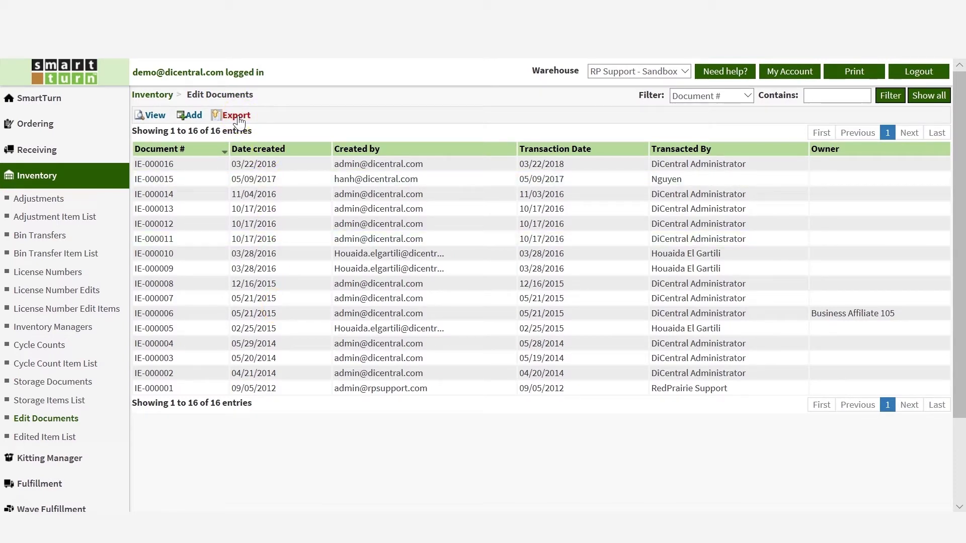
- Start a new edit document, search for item numbers containing "ad", and add the 4,000 bx Item Adjust1 entry at Location Bin Transfer1
click(185, 118)
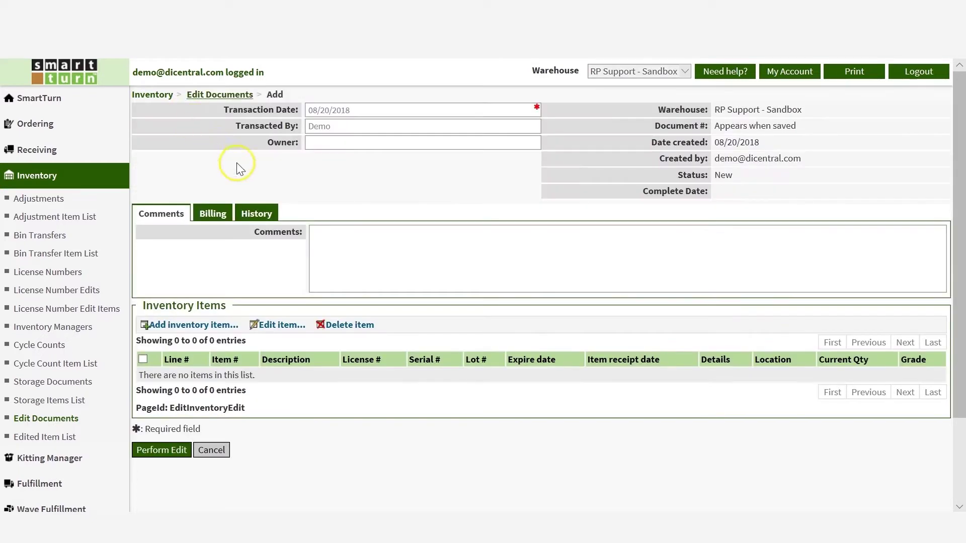
click(324, 225)
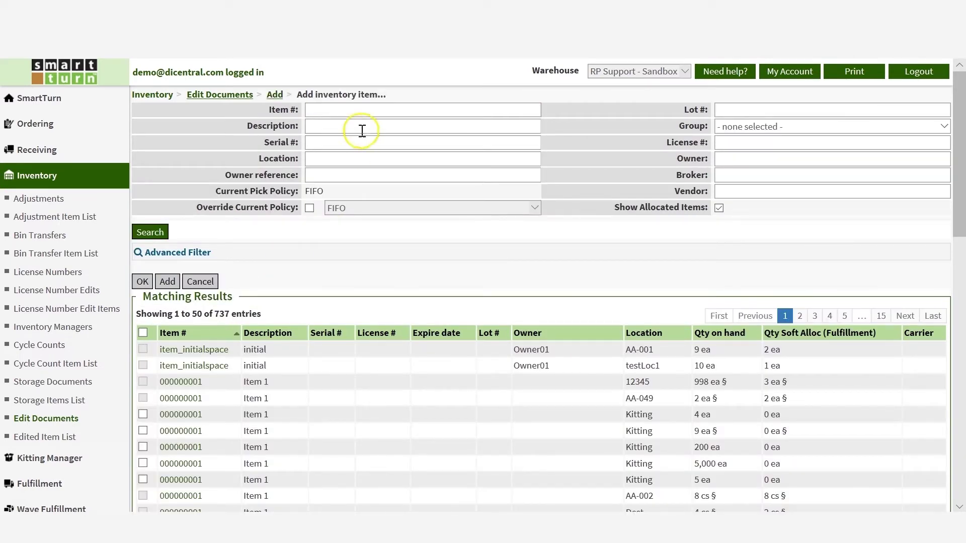
click(347, 111)
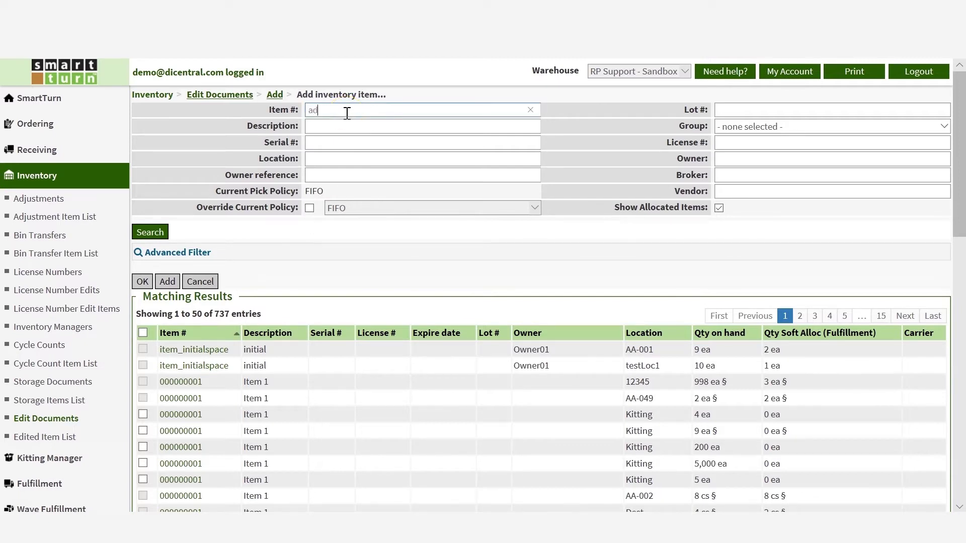
click(147, 232)
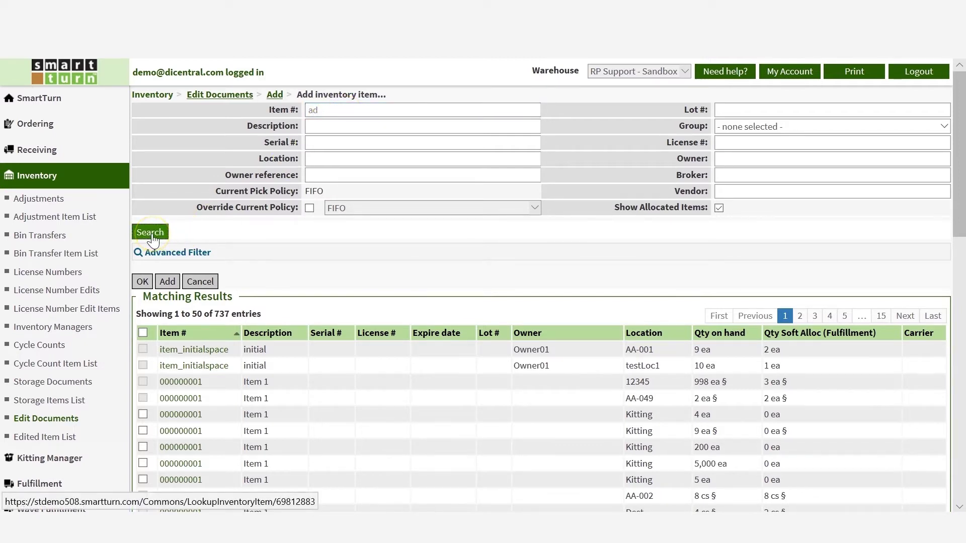
click(142, 447)
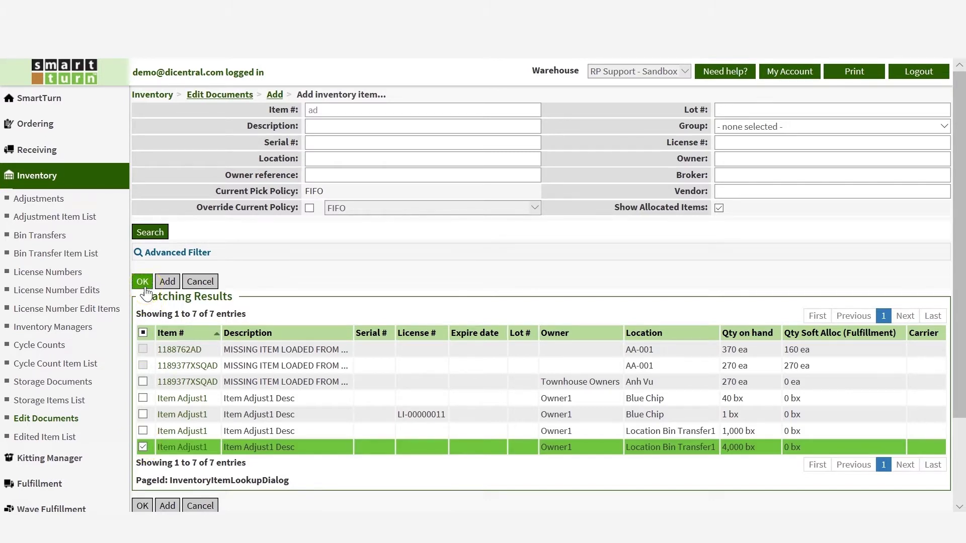
click(143, 285)
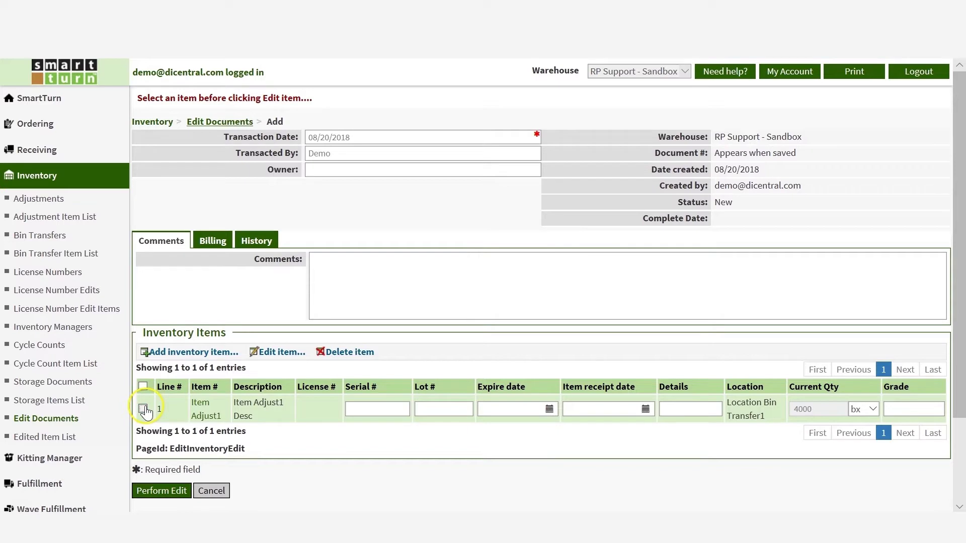
- Open the Item Adjust1 line's details for editing, accept them, and perform the inventory edit
click(144, 408)
click(278, 355)
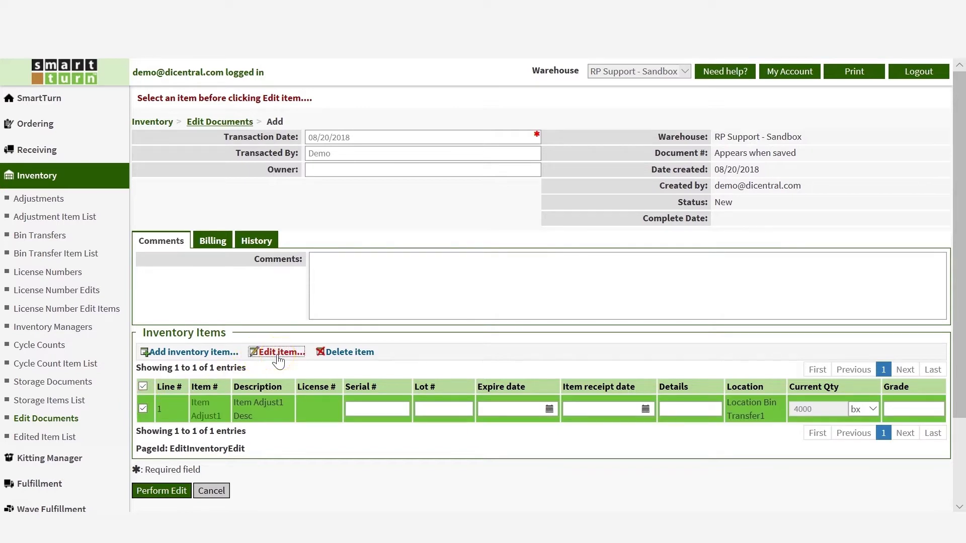
scroll(409, 448, down, 10)
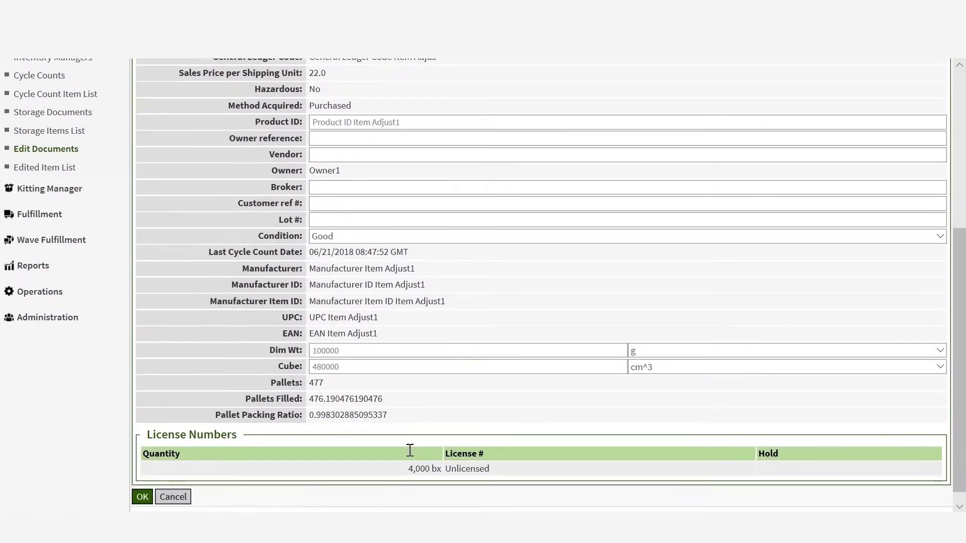
click(143, 486)
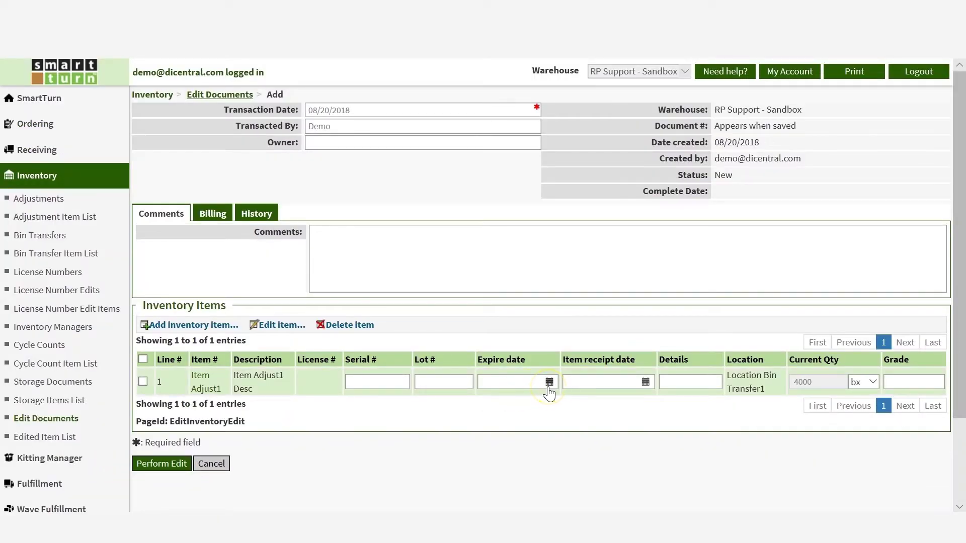
click(173, 468)
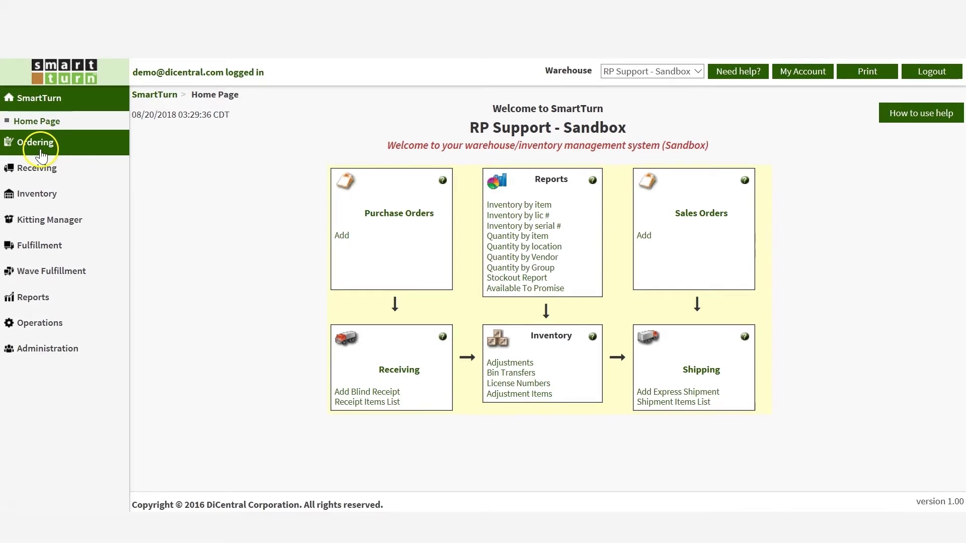
- Start a new transfer receipt order with India Warehouse as the shipping warehouse
click(40, 150)
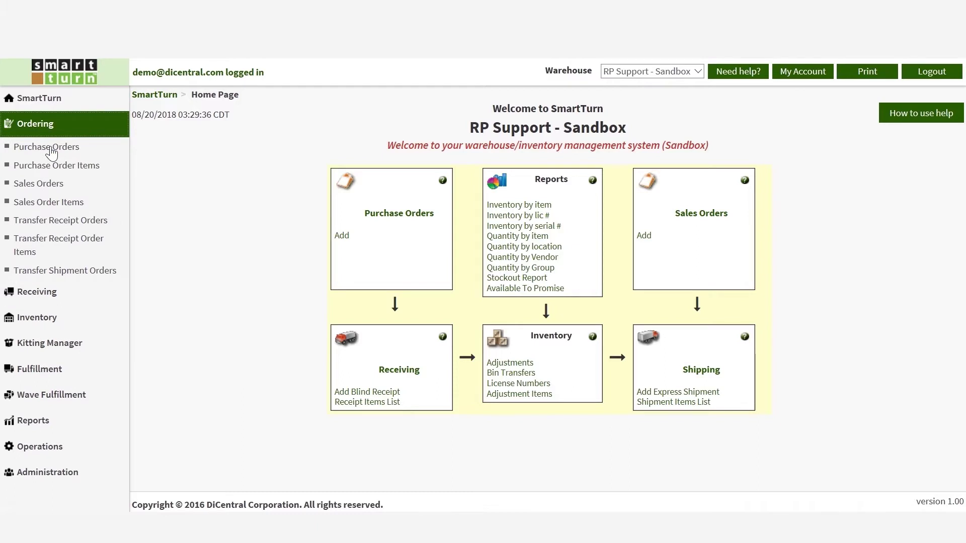
click(54, 221)
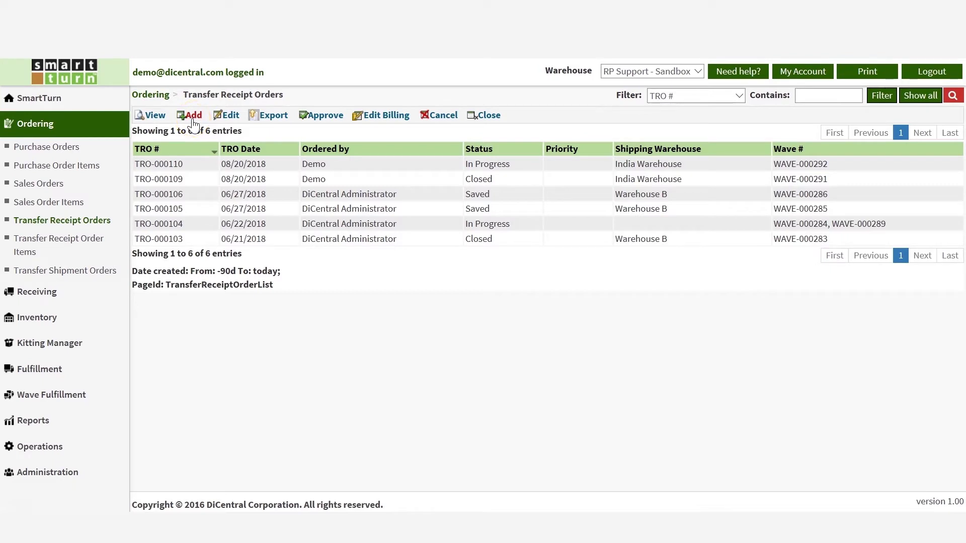
click(193, 116)
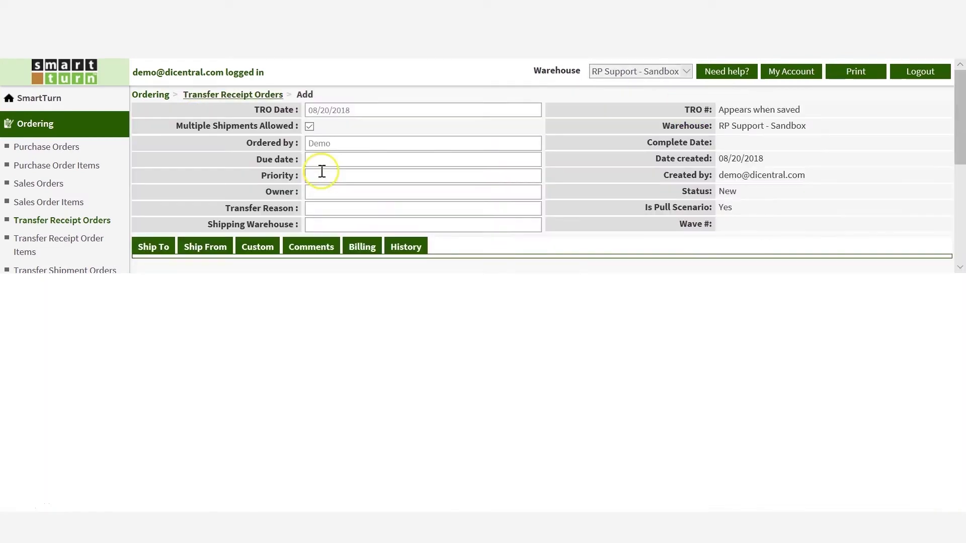
click(324, 227)
text(Ind)
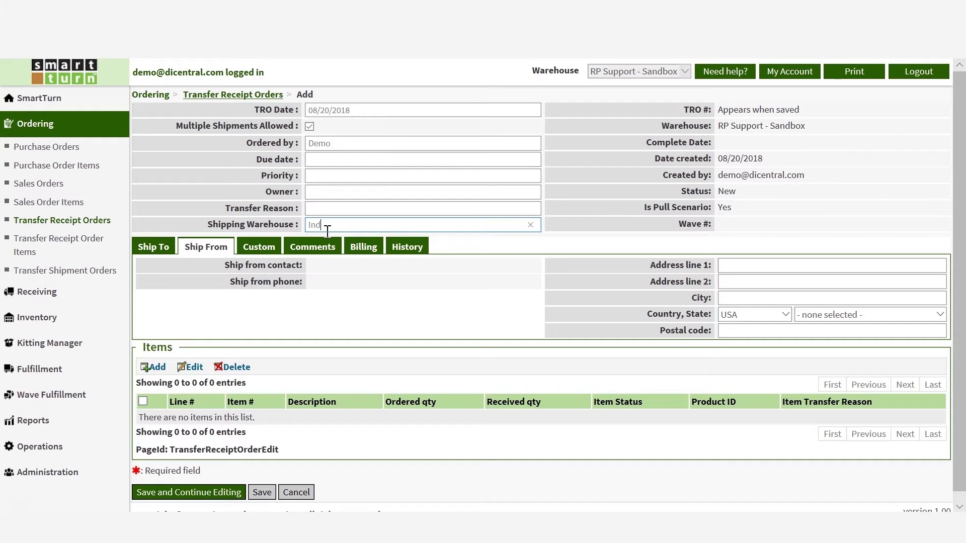
click(328, 238)
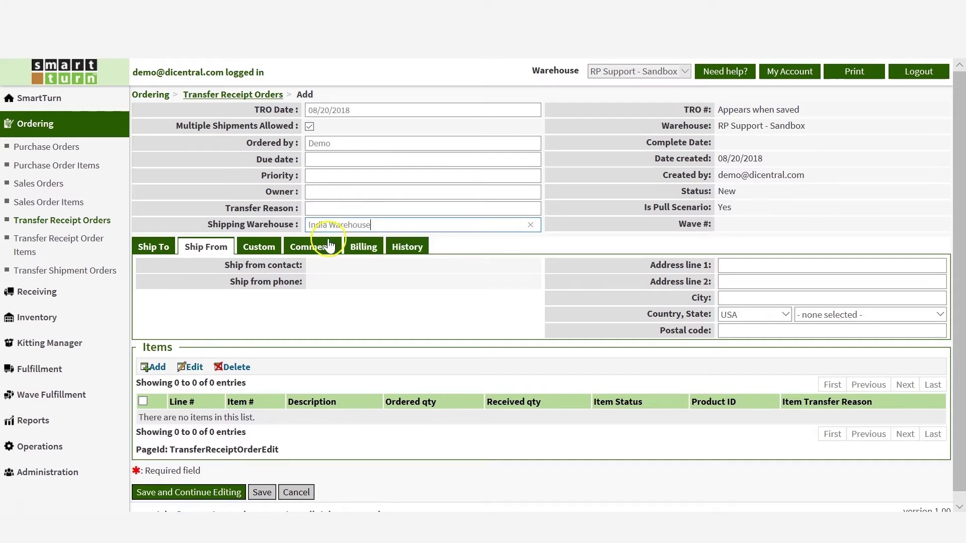
- Check the order's ship-to and ship-from details and enter the comment "fragile"
click(154, 247)
click(197, 250)
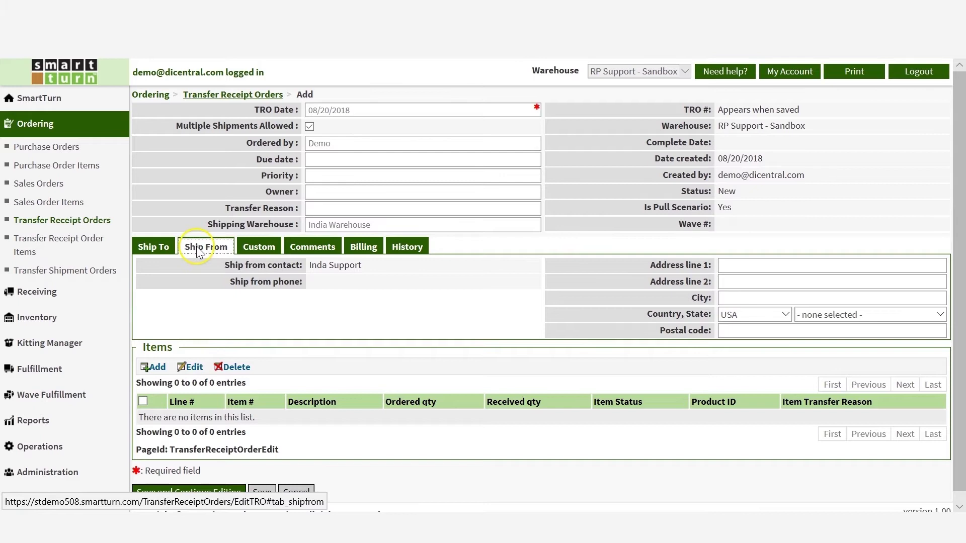
click(312, 247)
click(386, 278)
text(fragile)
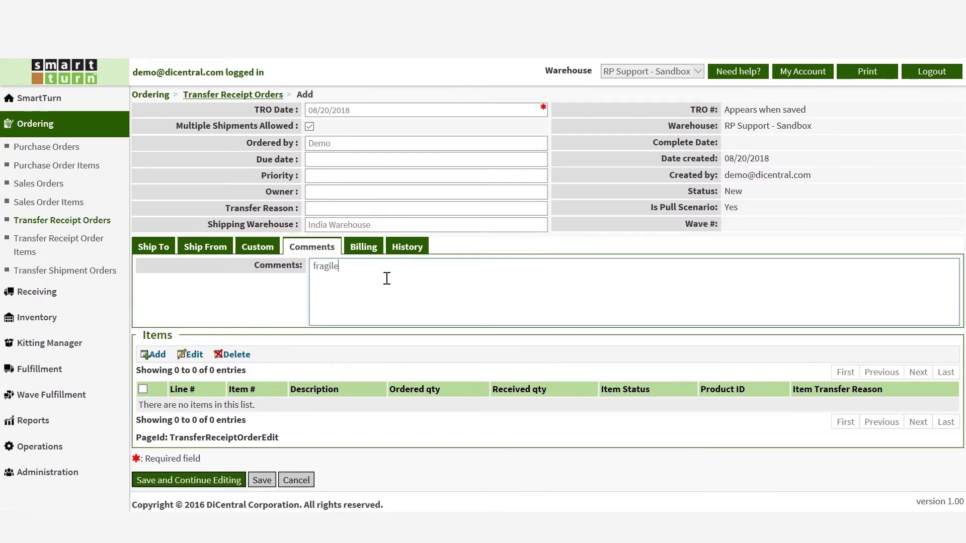
- Search for item numbers containing "BM", add BM1 Math Book Grade 1 to the order, and set its ordered quantity to 1 ea
click(149, 357)
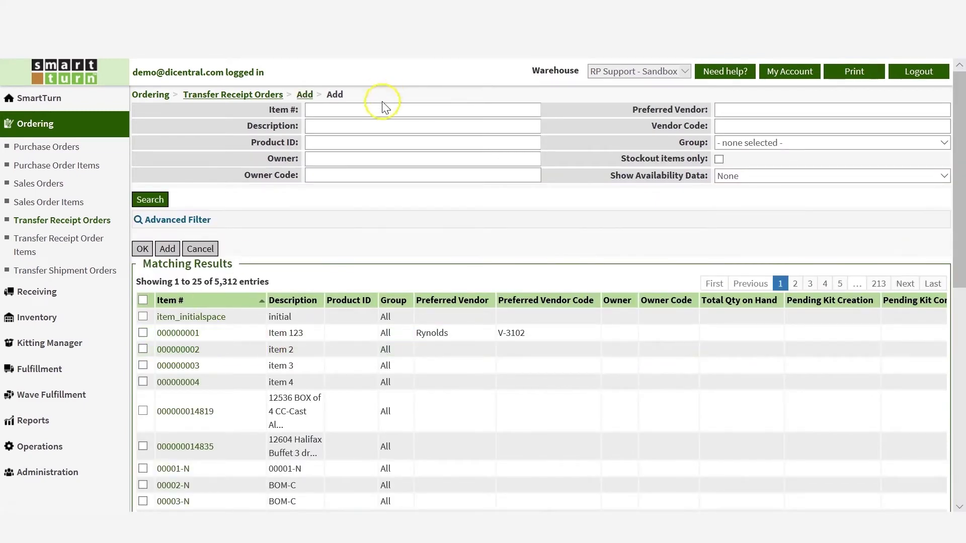
click(368, 112)
text(BM)
click(166, 199)
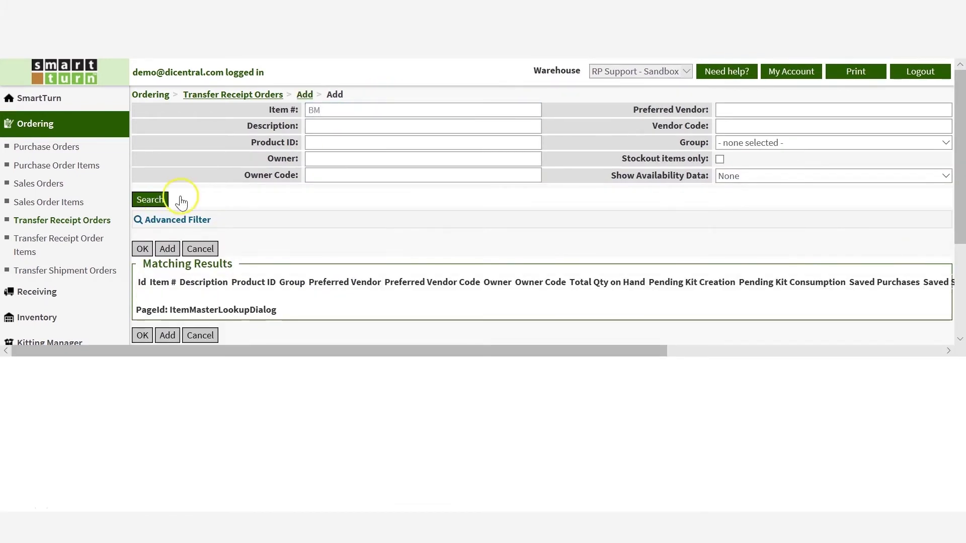
click(143, 322)
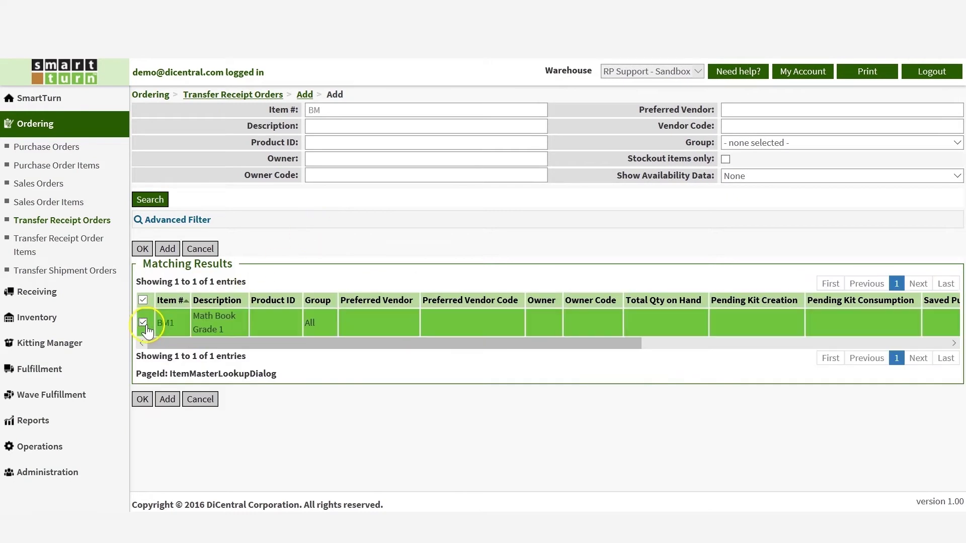
click(141, 250)
click(432, 448)
text(1)
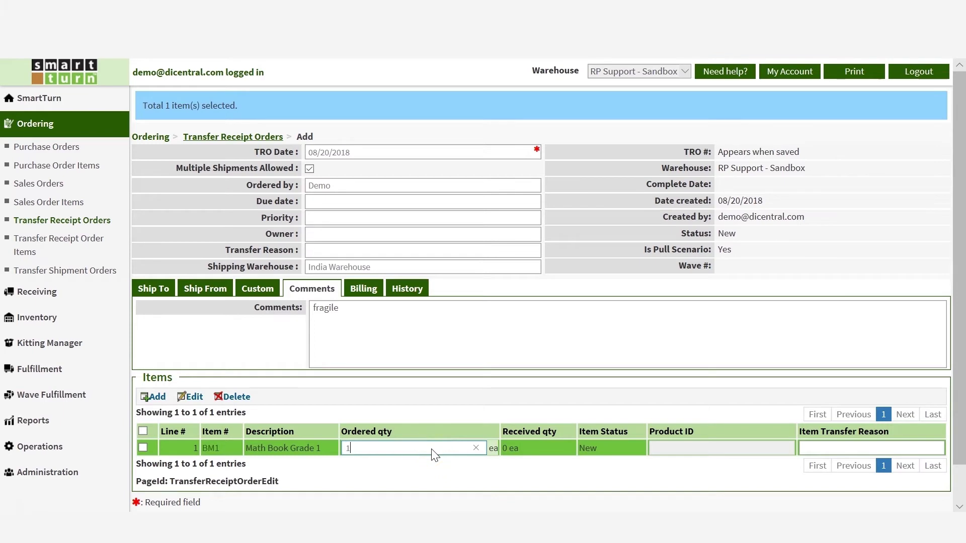
scroll(470, 474, down, 2)
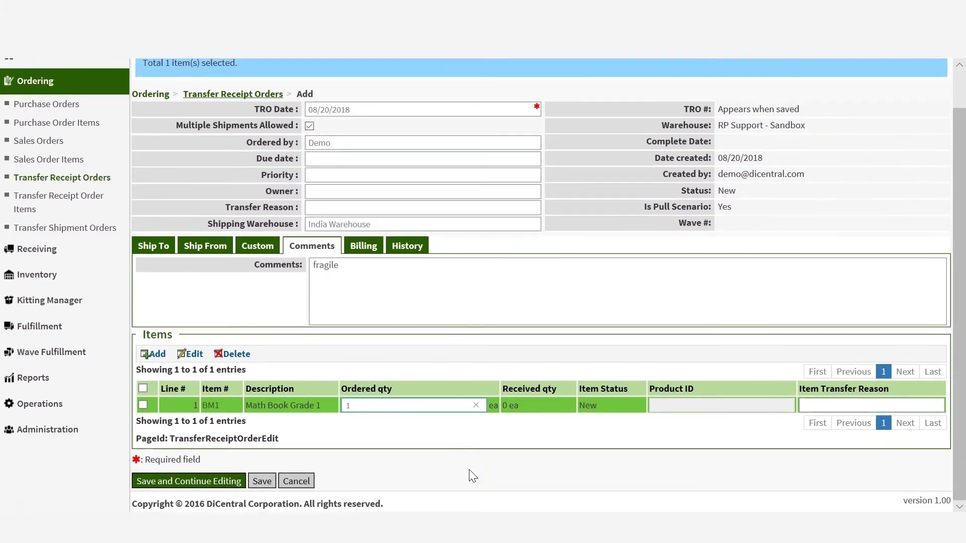
- Save the transfer receipt order for BM1 Math Book Grade 1 and approve it
click(262, 482)
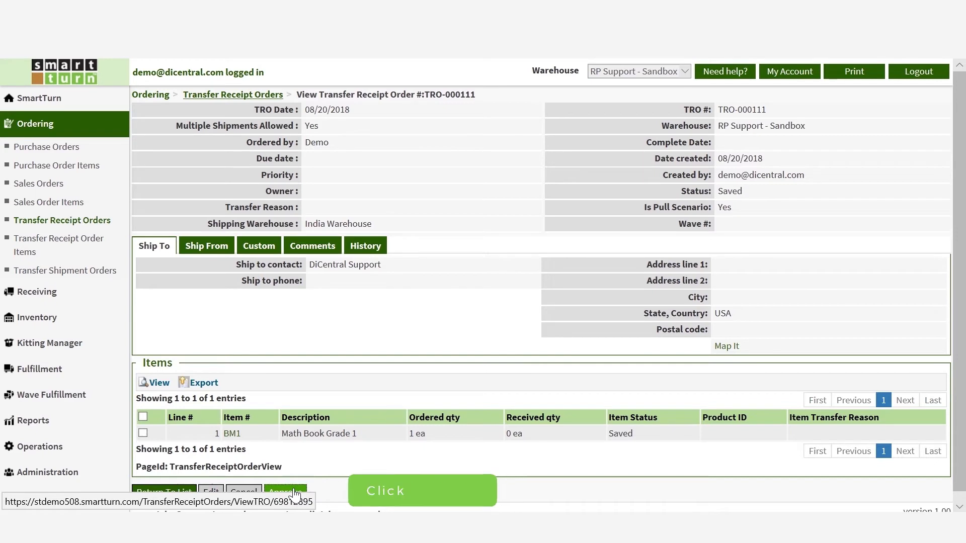
click(293, 491)
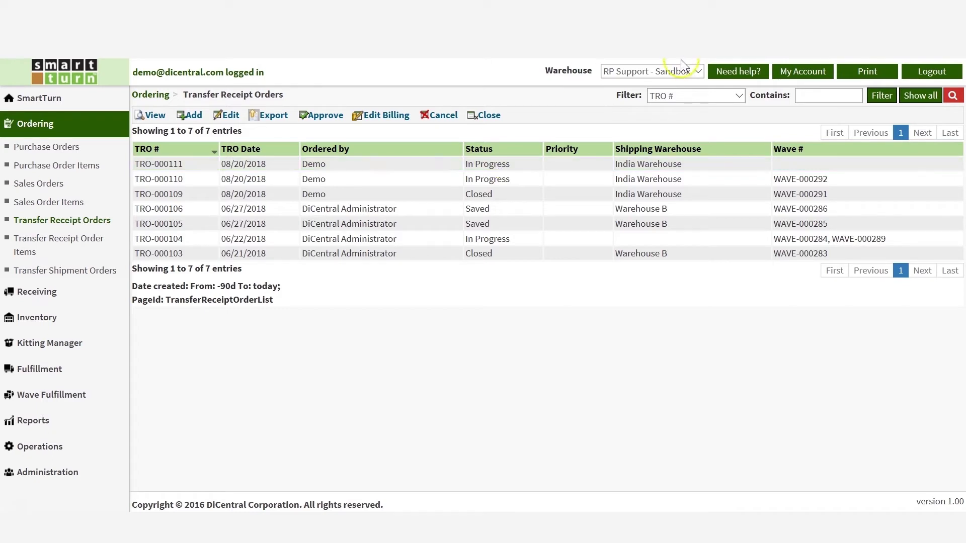
- Switch the active warehouse to India Warehouse and open the list of transfer receipt orders to ship
click(687, 73)
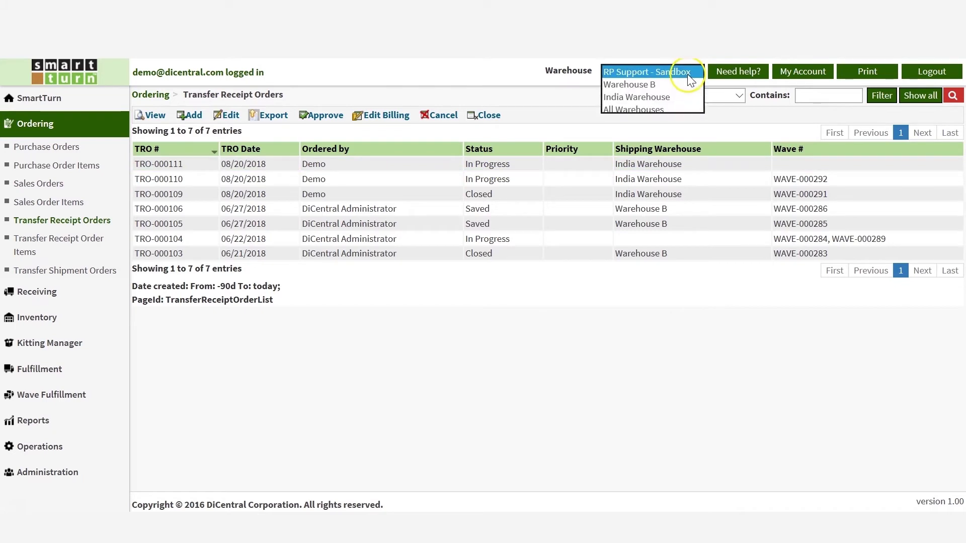
click(671, 99)
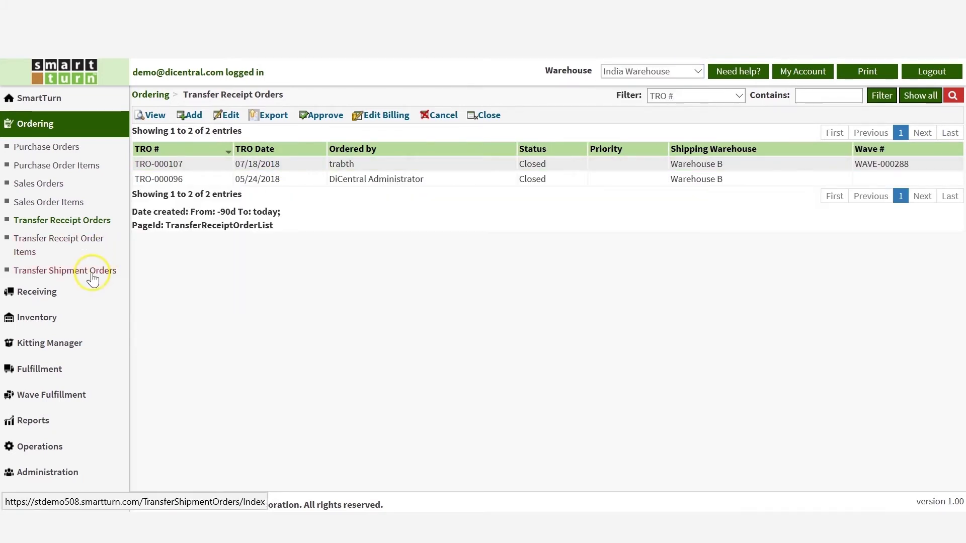
click(48, 369)
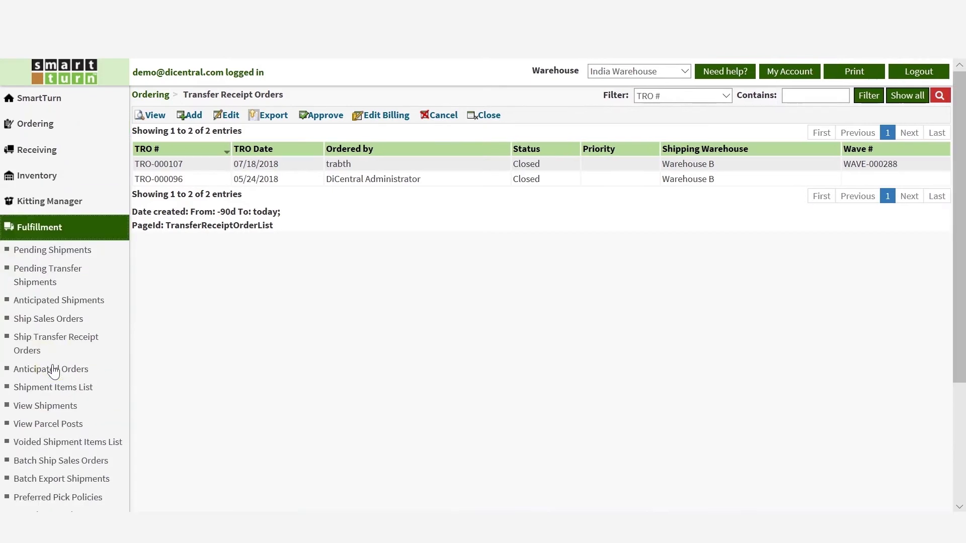
click(53, 346)
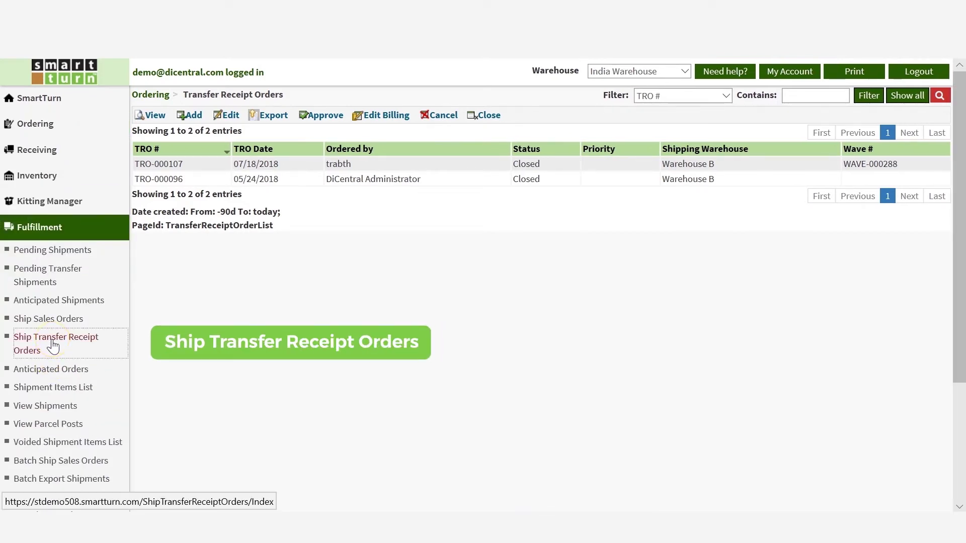
- Create a shipment for the newest transfer receipt order, accept its details, and transfer/ship it to RP Support - Sandbox
click(342, 169)
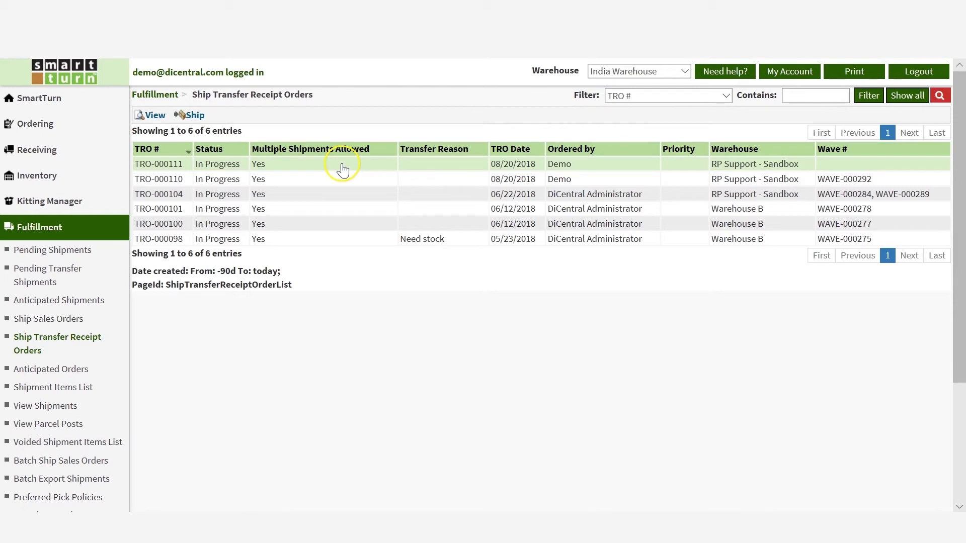
click(186, 116)
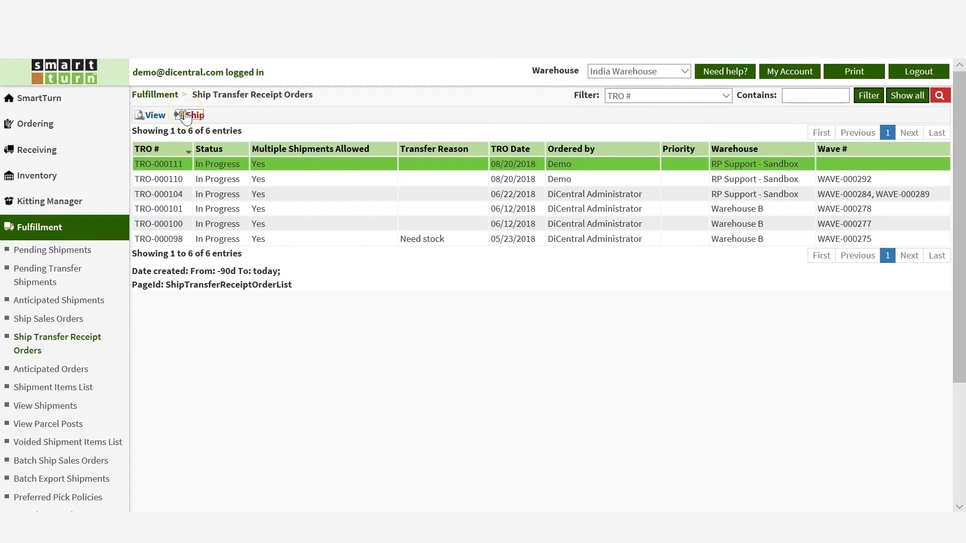
scroll(393, 226, down, 2)
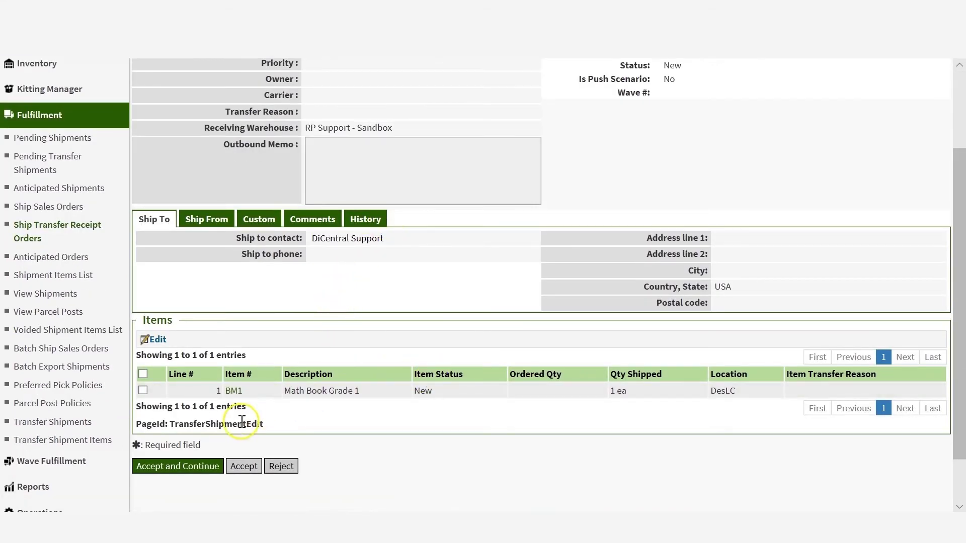
click(213, 468)
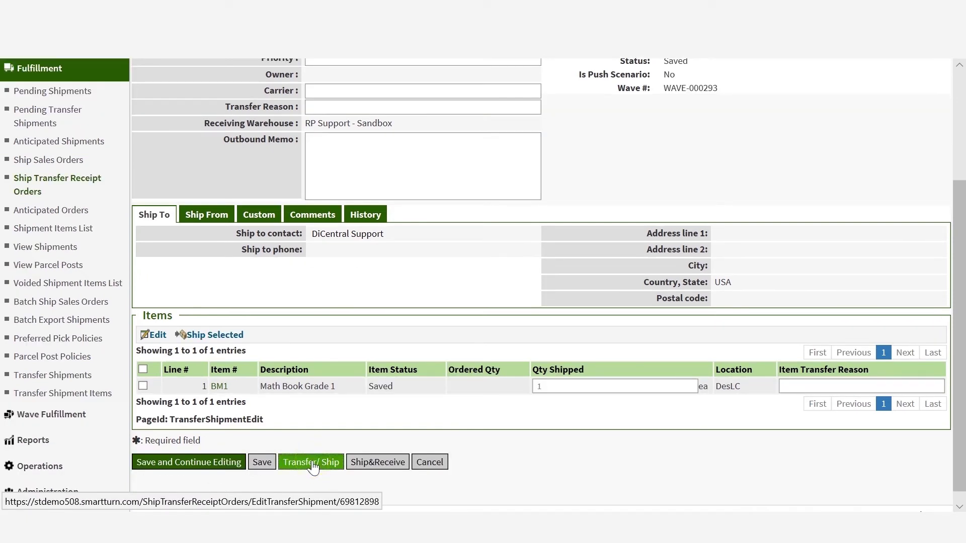
click(311, 463)
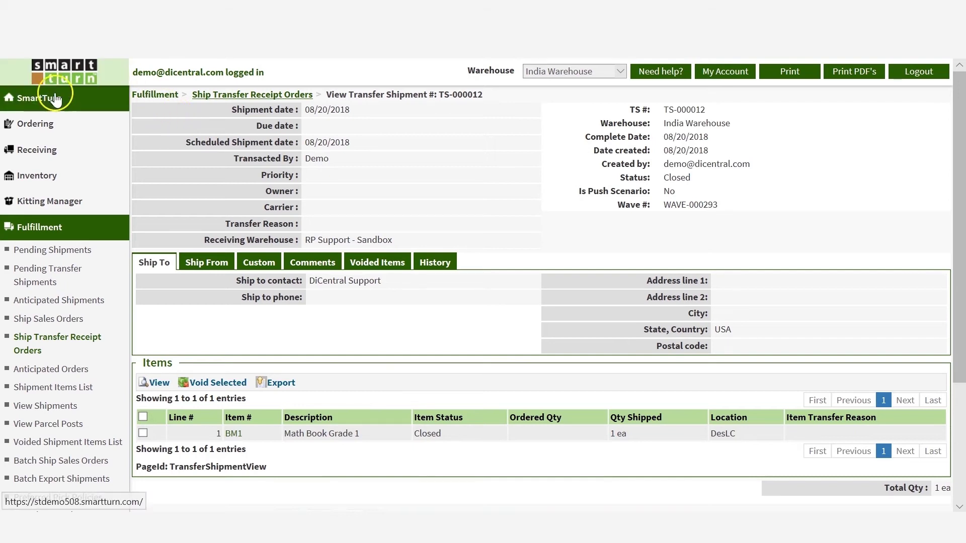
- Switch the active warehouse back to RP Support - Sandbox and open its transfer receipts list
click(43, 98)
click(603, 72)
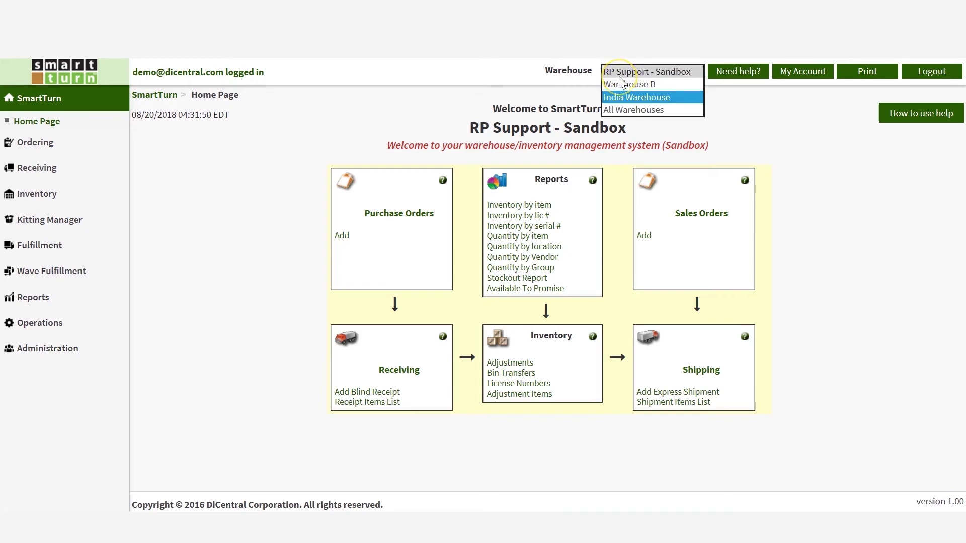
click(616, 74)
click(79, 171)
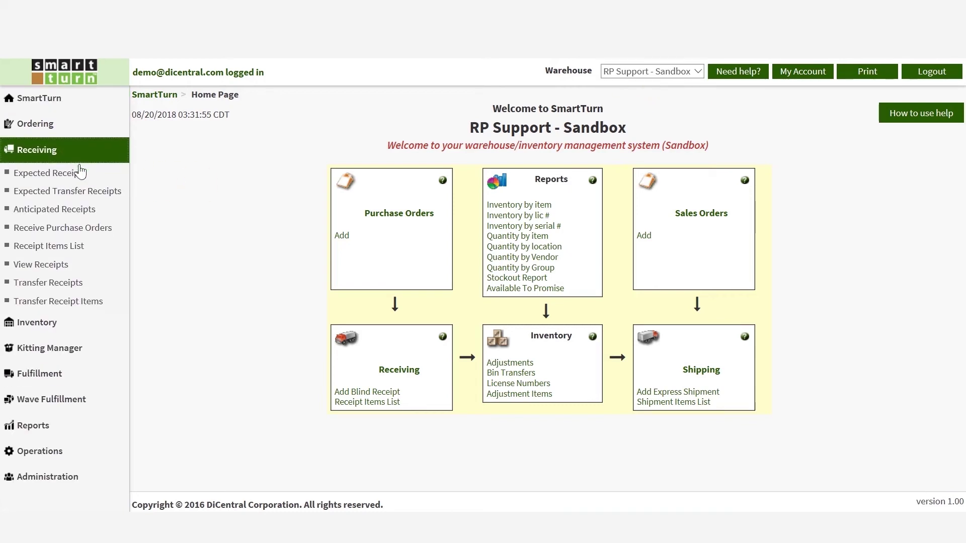
click(46, 286)
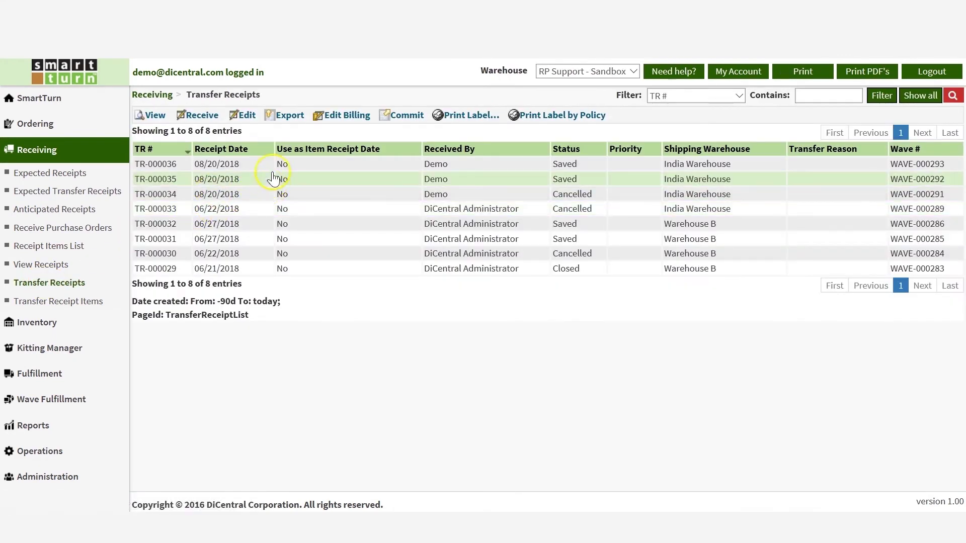
- Receive the newest transfer receipt from India Warehouse with item BM1 in location Loc_Oanhtest, and return to the transfer receipts list
click(272, 167)
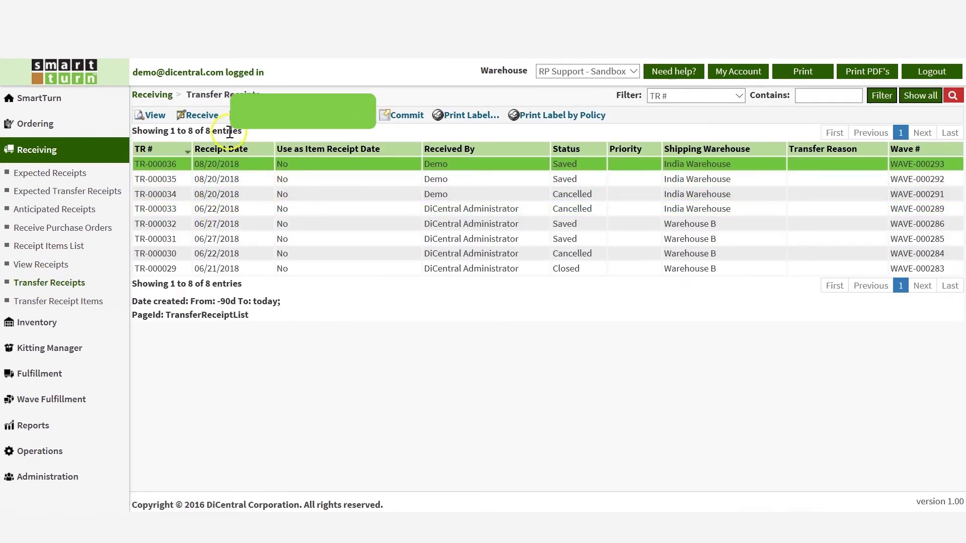
click(203, 118)
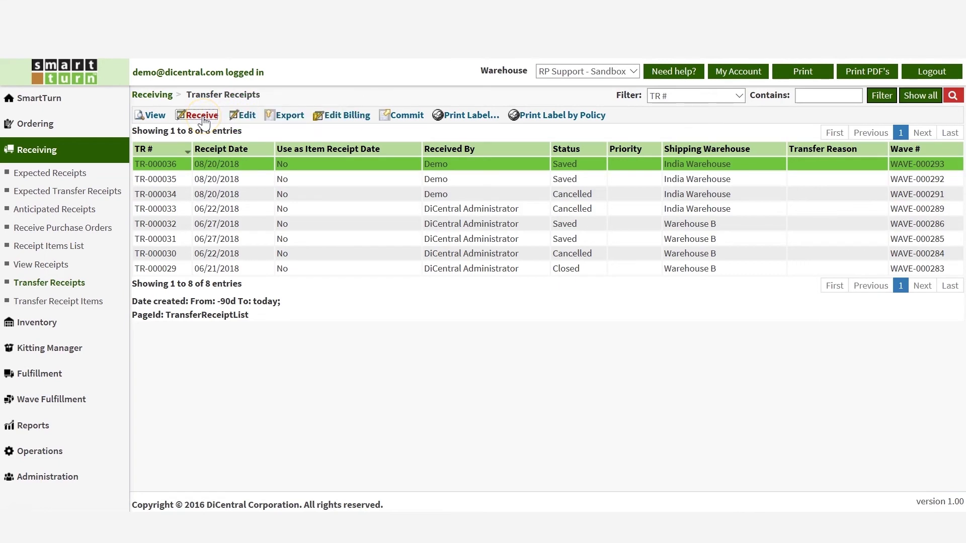
click(245, 146)
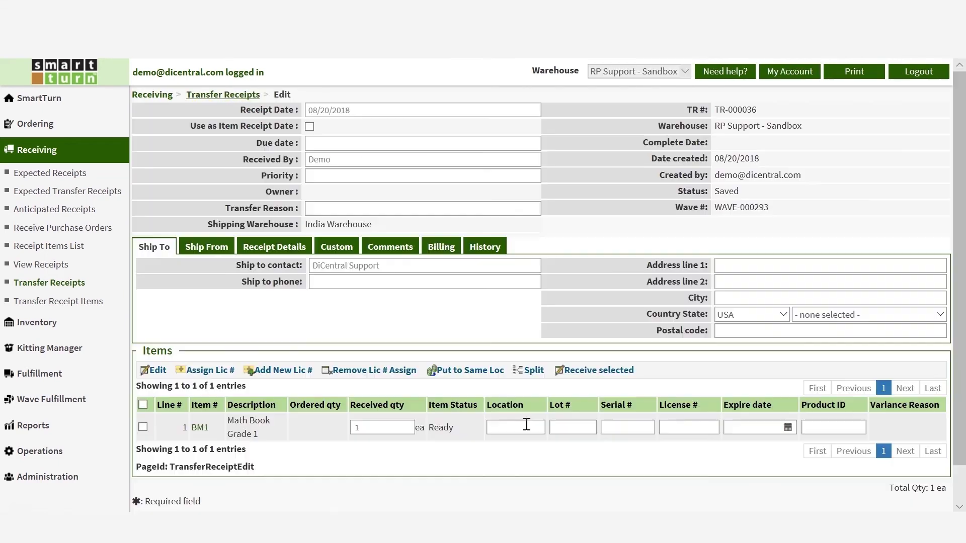
click(526, 424)
text(lo)
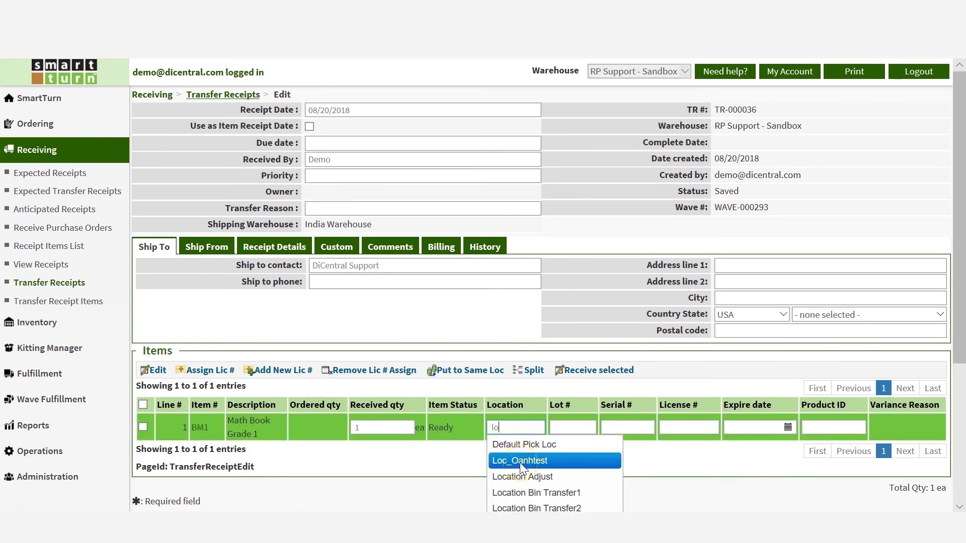
click(520, 460)
scroll(402, 473, down, 2)
click(298, 483)
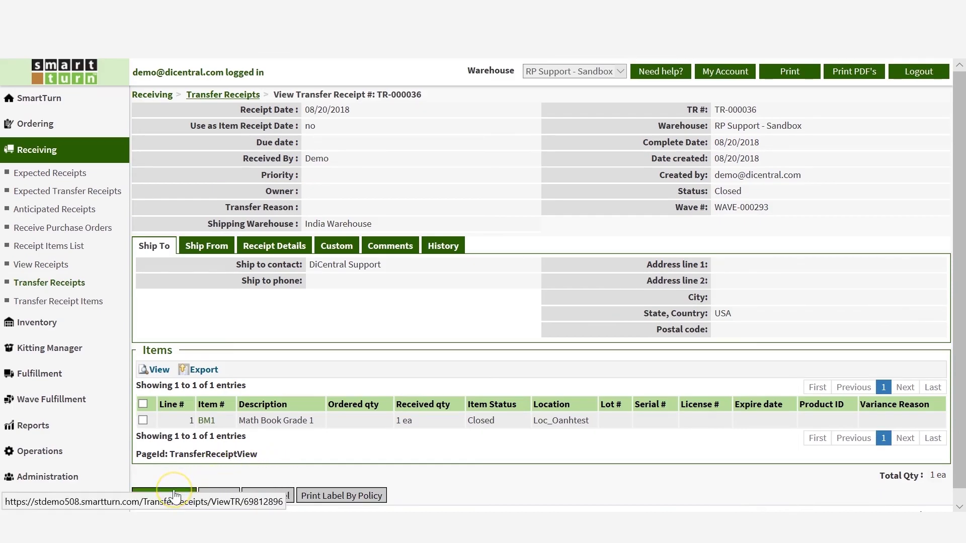
click(174, 495)
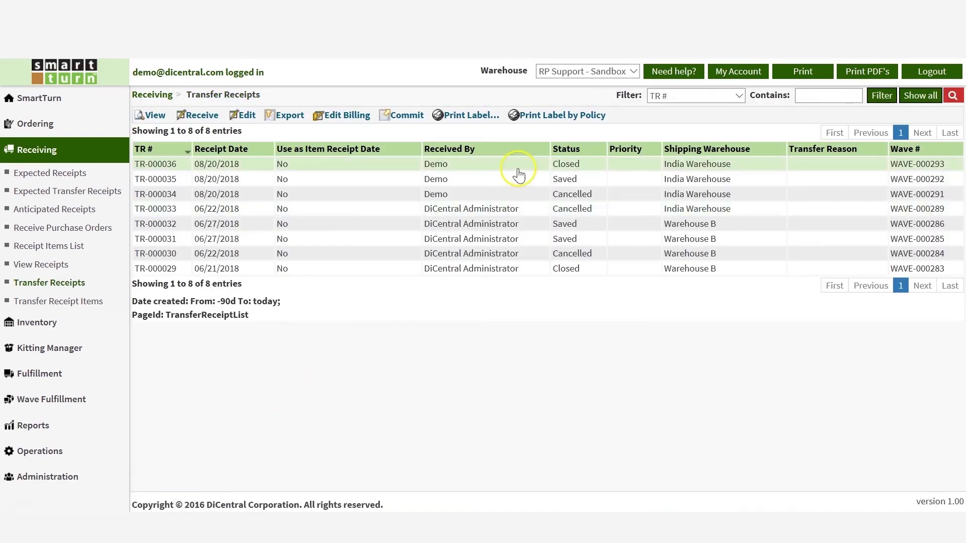